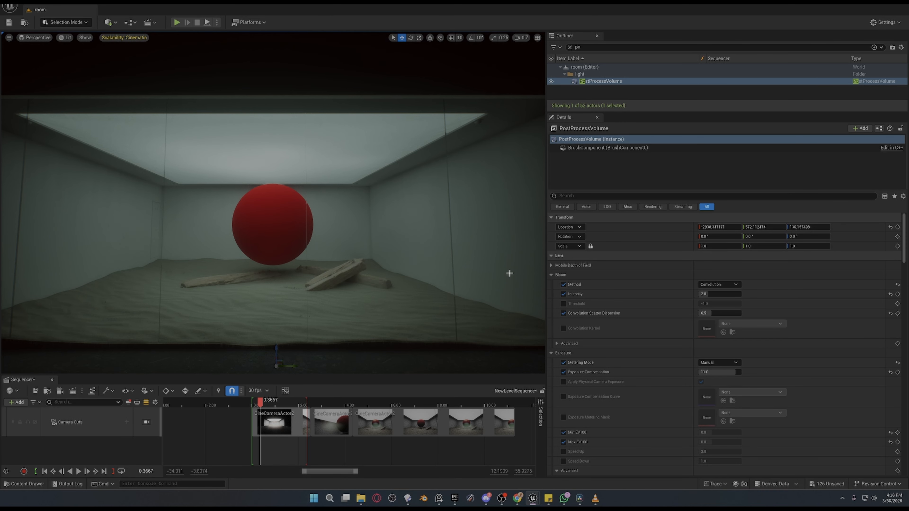
Clear the Outliner filter and search the placeable actors for "post" to find Post Process Volume.
left_click(596, 48)
key("BackSpace")
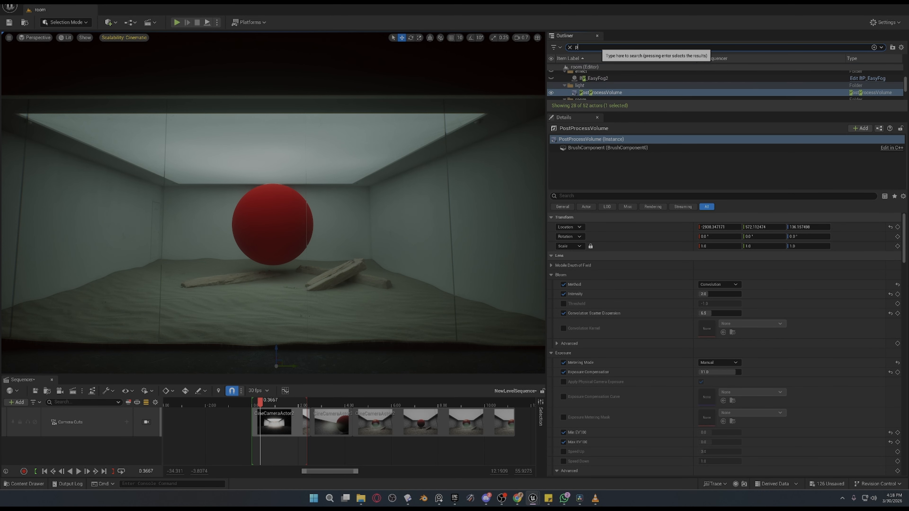
key("BackSpace")
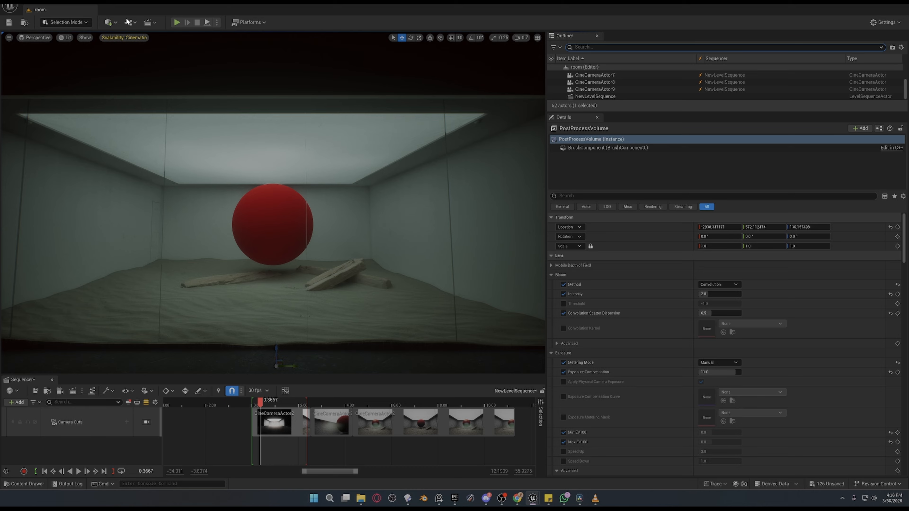
left_click(114, 23)
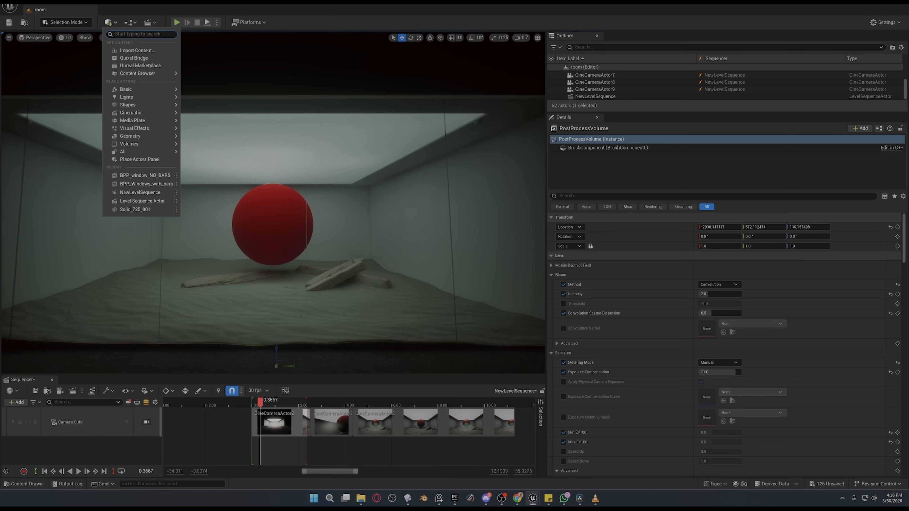
type("post")
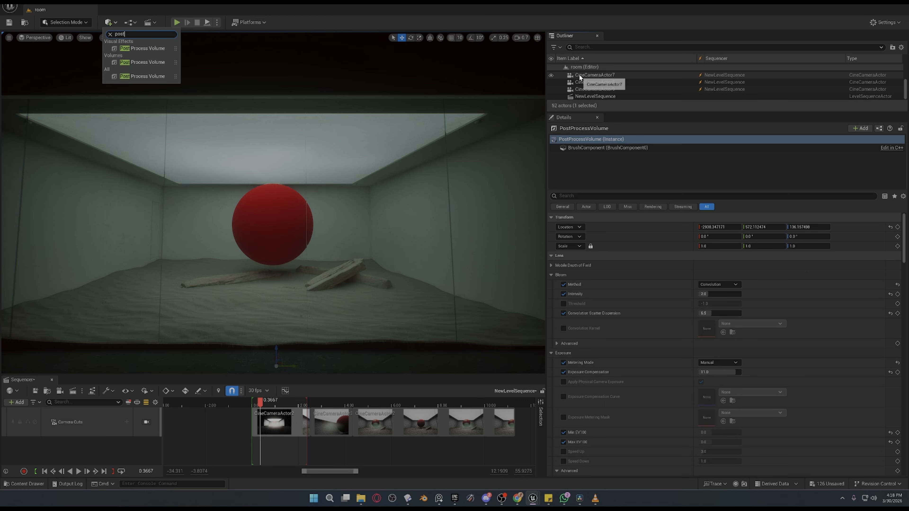
Filter the Outliner with "po" and select the existing PostProcessVolume in the light folder.
left_click(601, 47)
type("post")
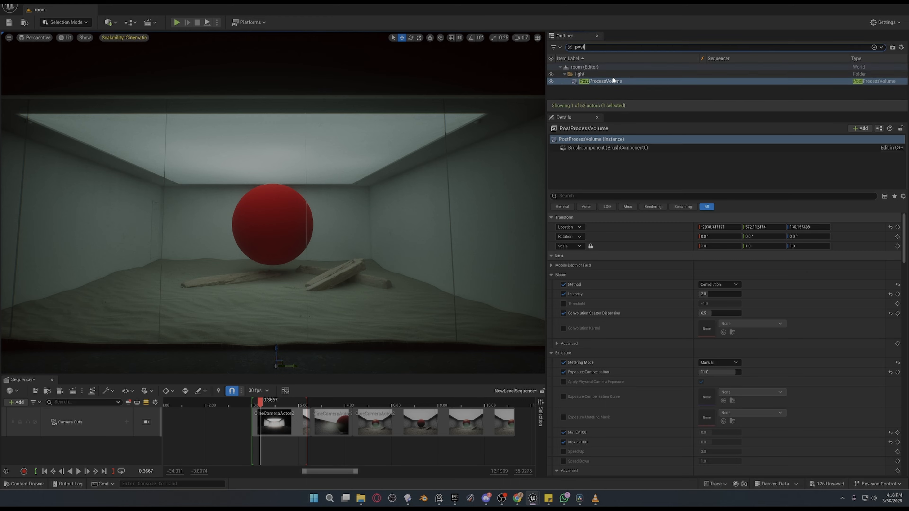
left_click(613, 81)
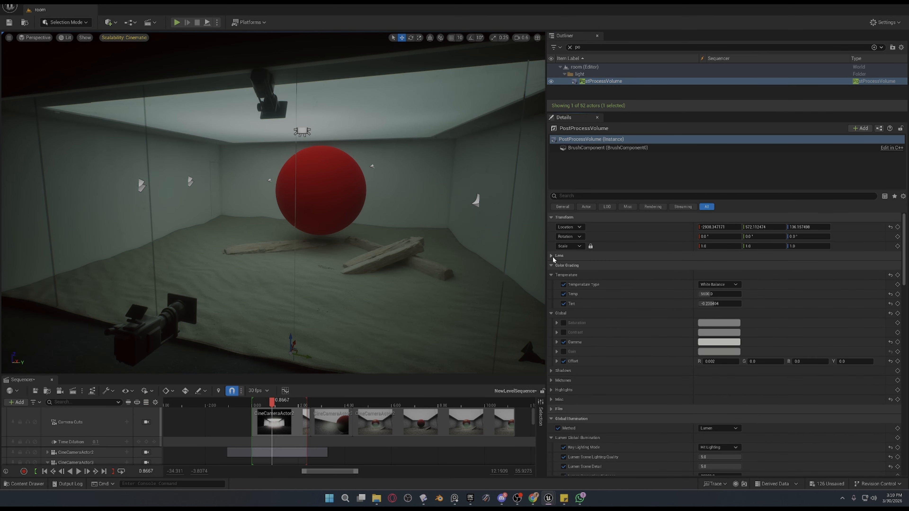
Expand the volume's Lens and Bloom settings and toggle the Bloom Method override to compare its effect.
left_click(551, 255)
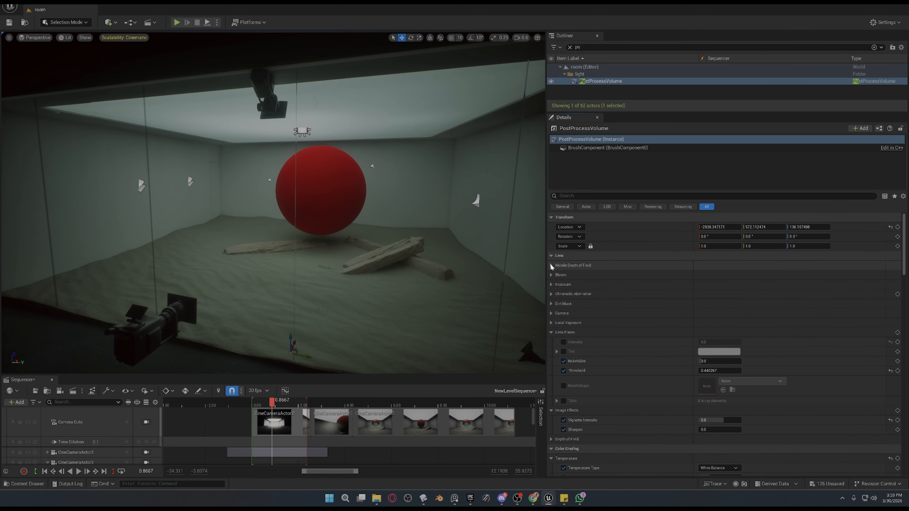
left_click(551, 276)
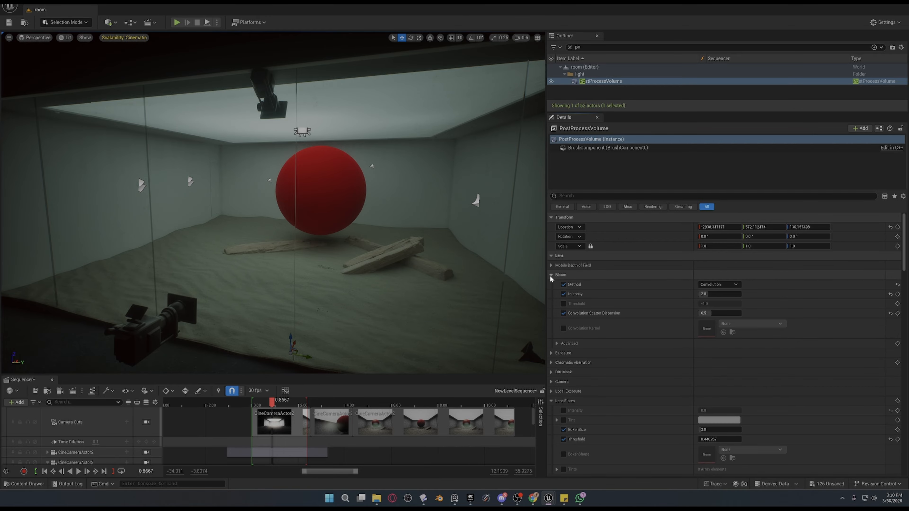
left_click(564, 285)
left_click(564, 285)
left_click(563, 285)
left_click(564, 285)
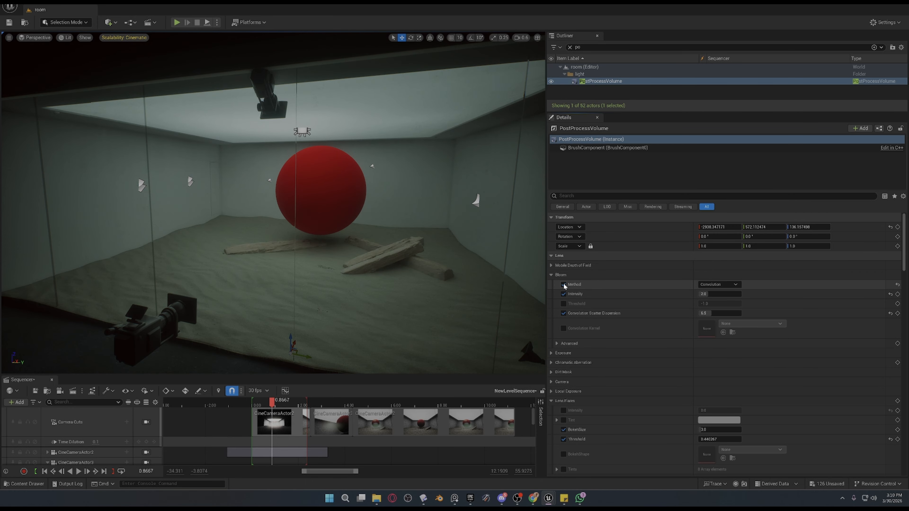
Show the scene through the Camera Cuts camera in game view and reselect the PostProcessVolume.
left_click(147, 422)
left_click(277, 290)
key("g")
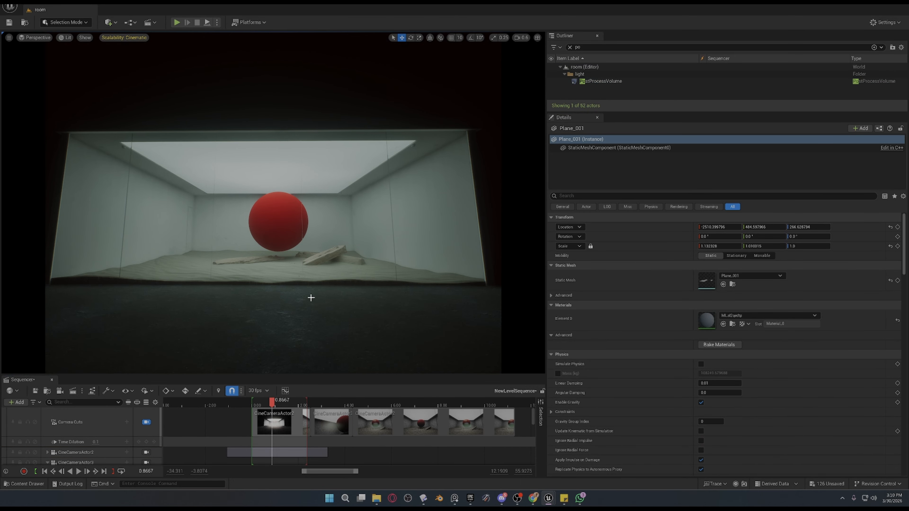
left_click(613, 82)
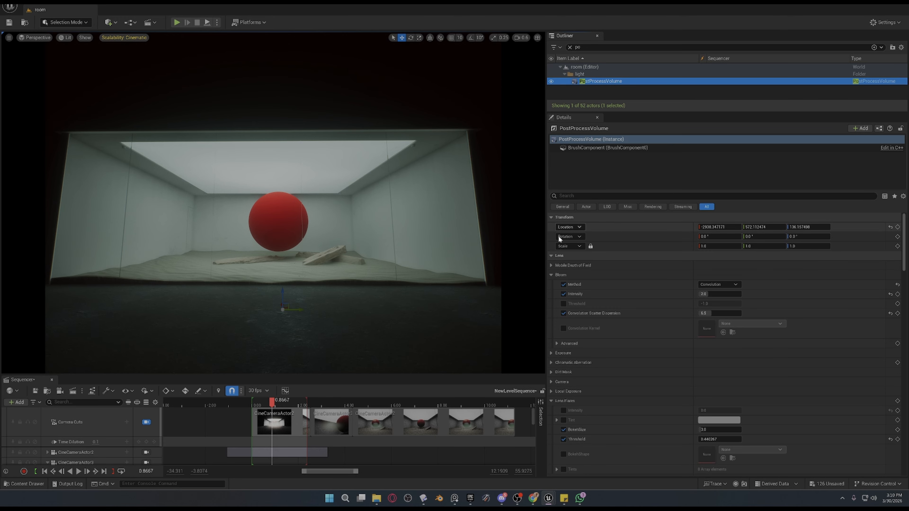
Choose Convolution as the Bloom method and compare the camera view with the override off and on, leaving it enabled.
left_click(564, 284)
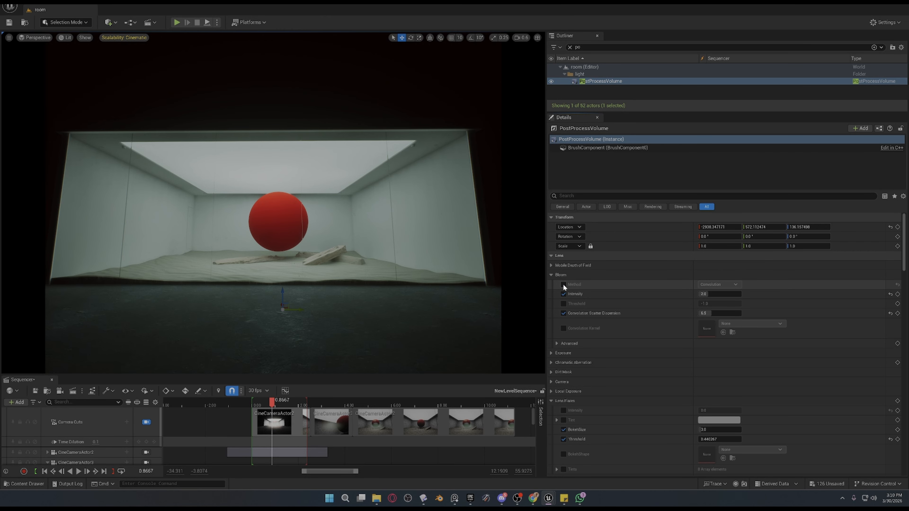
left_click(564, 284)
left_click(563, 284)
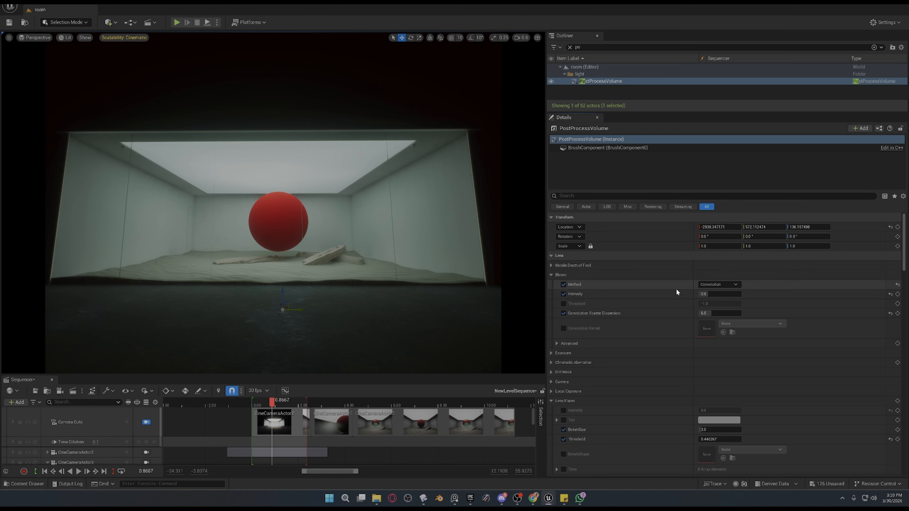
left_click(717, 285)
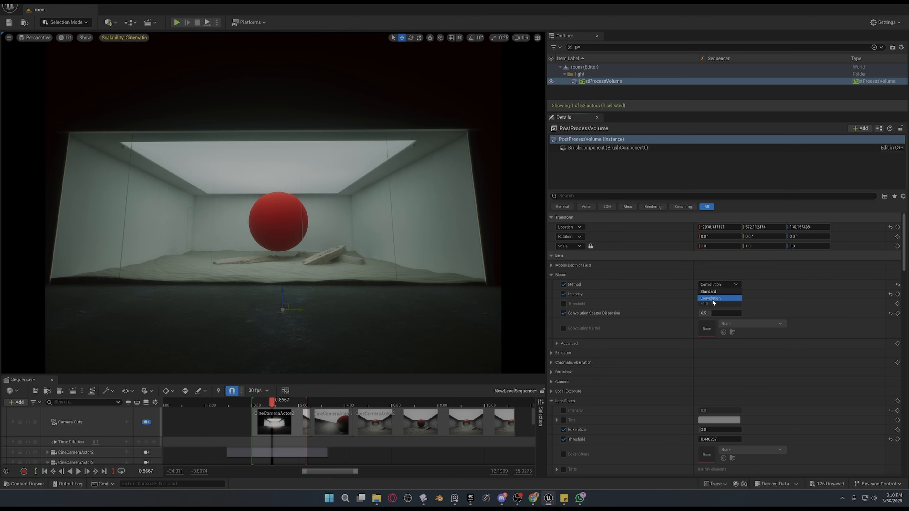
left_click(715, 299)
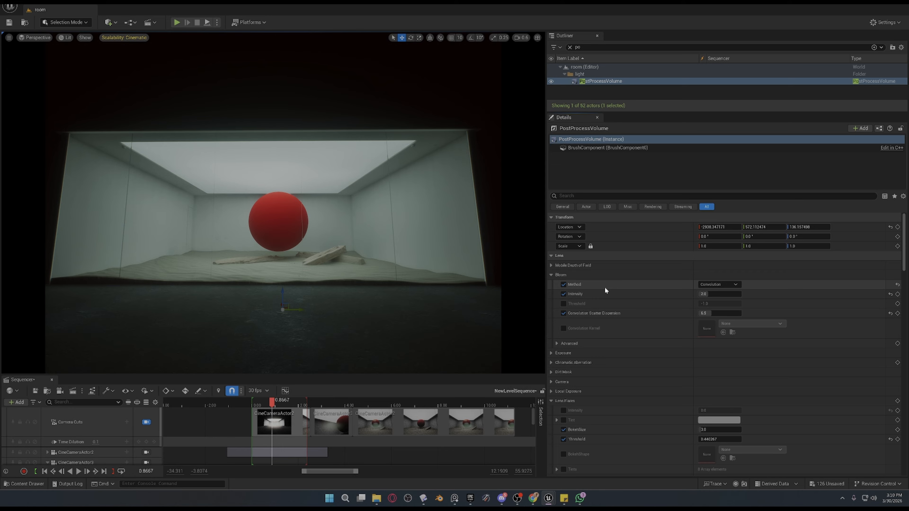
left_click(563, 285)
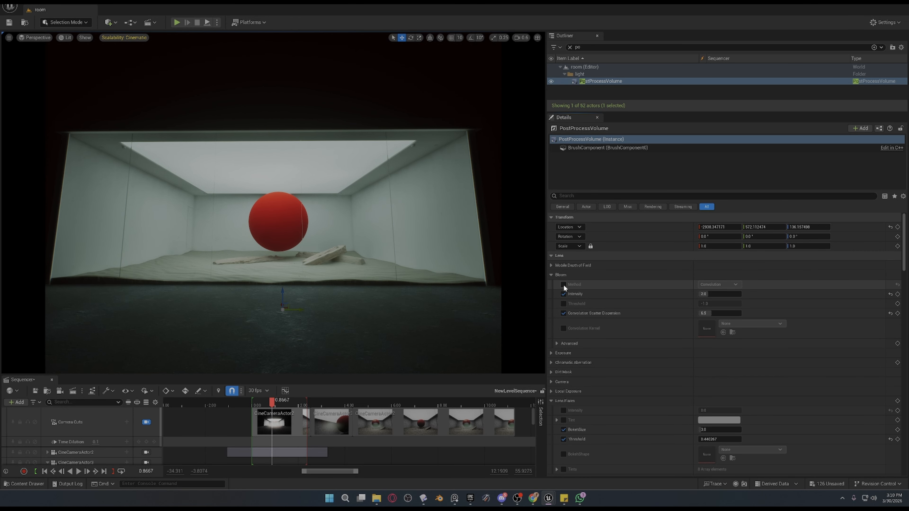
left_click(564, 285)
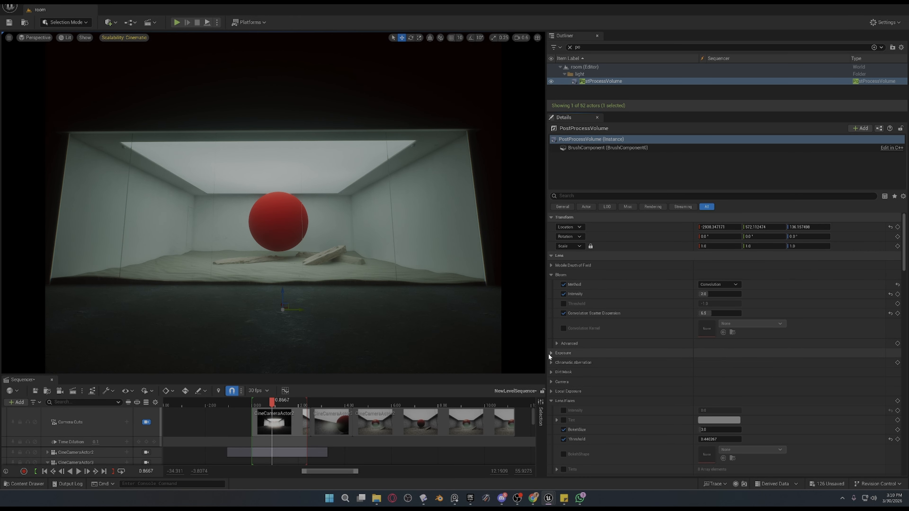
Collapse Bloom, expand Exposure, and toggle the Metering Mode override to compare the exposure.
left_click(552, 274)
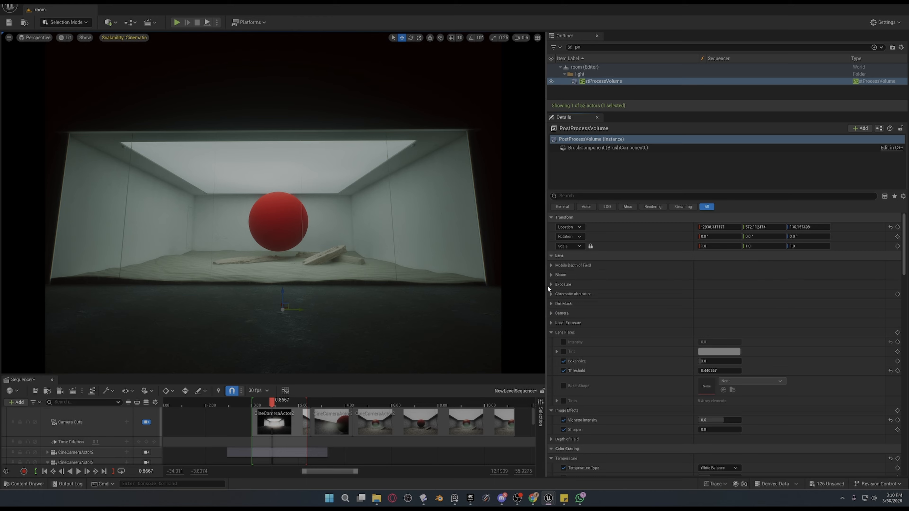
left_click(550, 285)
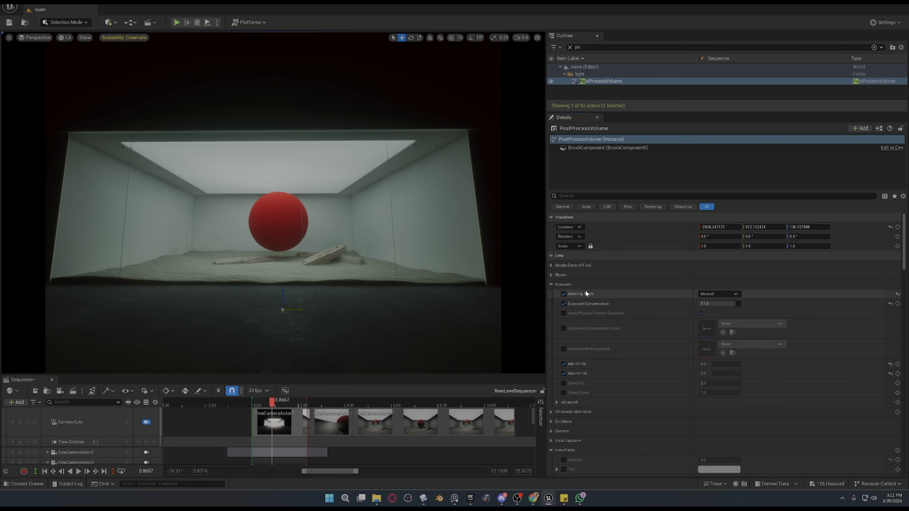
left_click(564, 294)
left_click(565, 294)
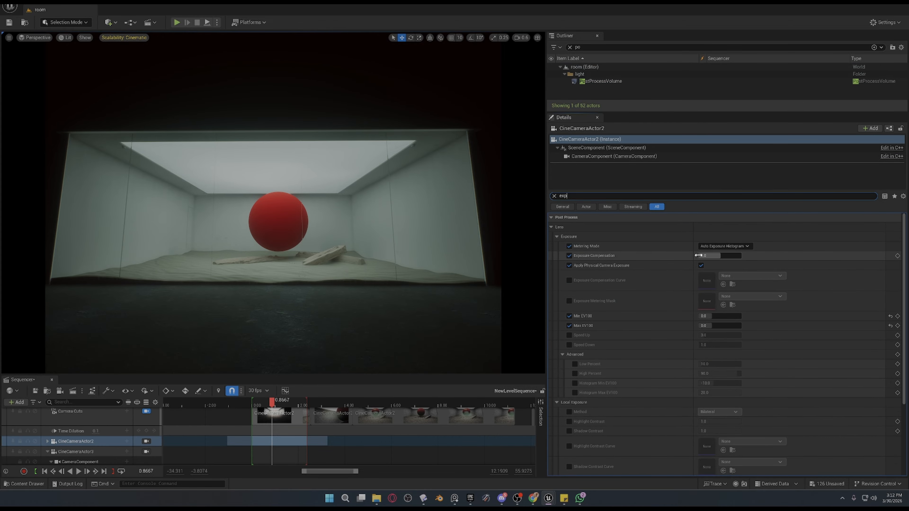
Try raising CineCameraActor2's Exposure Compensation to about 3.64, and undo the change.
left_click_drag(705, 256, 725, 256)
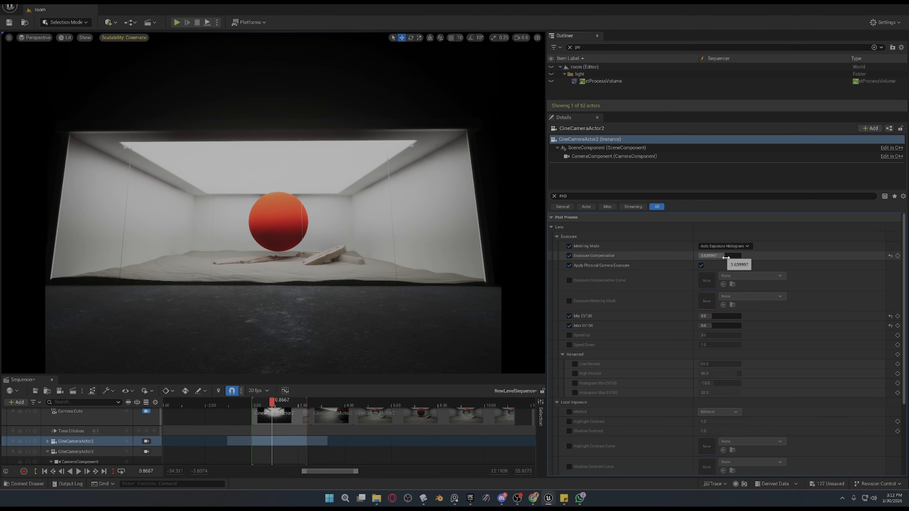
left_click_drag(727, 256, 726, 255)
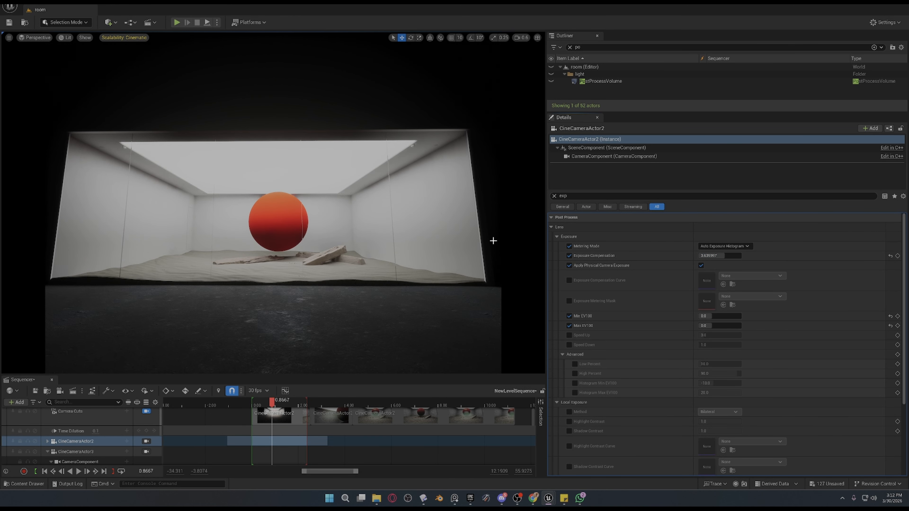
key("ctrl+z")
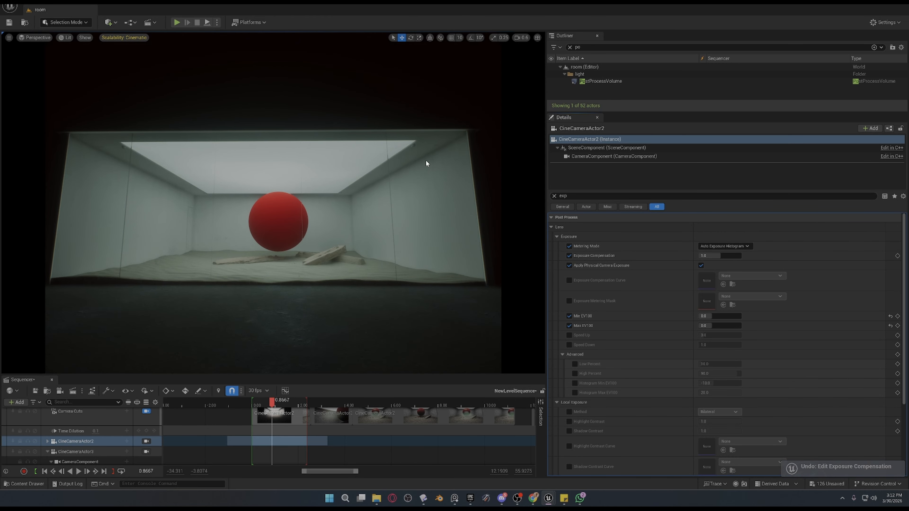
Try Local Exposure contrast changes on the PostProcessVolume, with Shadow Contrast at 0.0 and 1.0, and undo them.
left_click(598, 82)
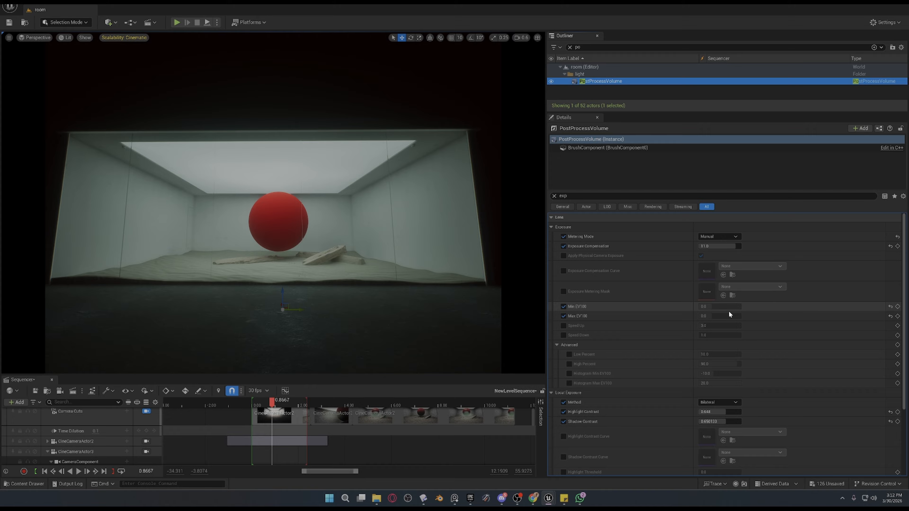
scroll(633, 361, "down", 2)
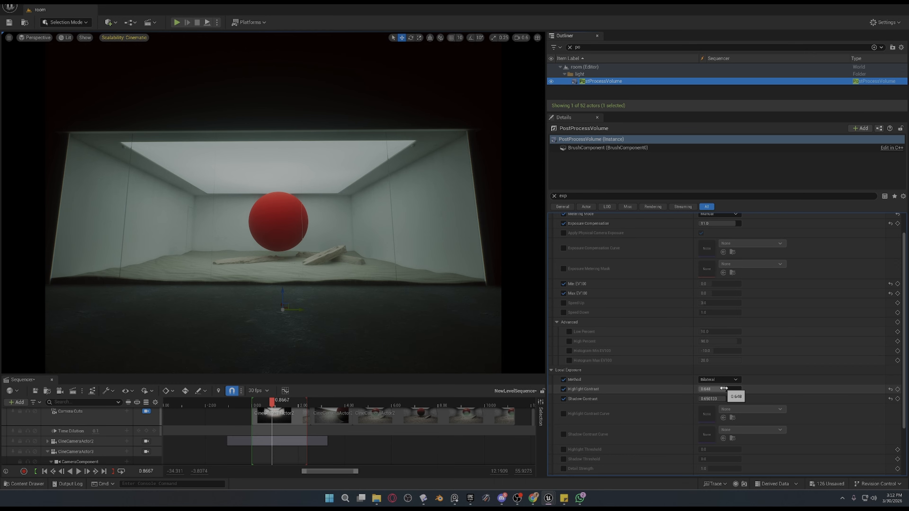
left_click_drag(724, 389, 700, 398)
key("ctrl+z")
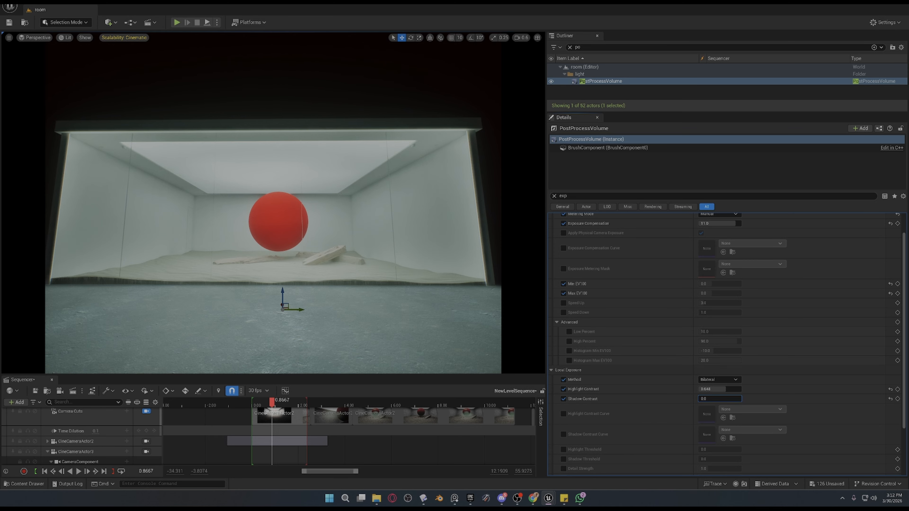
key("ctrl+z")
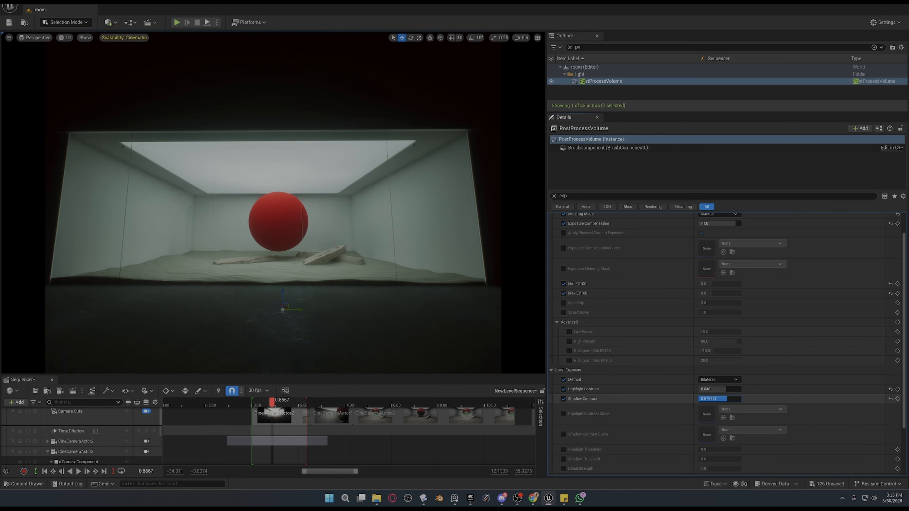
left_click_drag(720, 399, 740, 399)
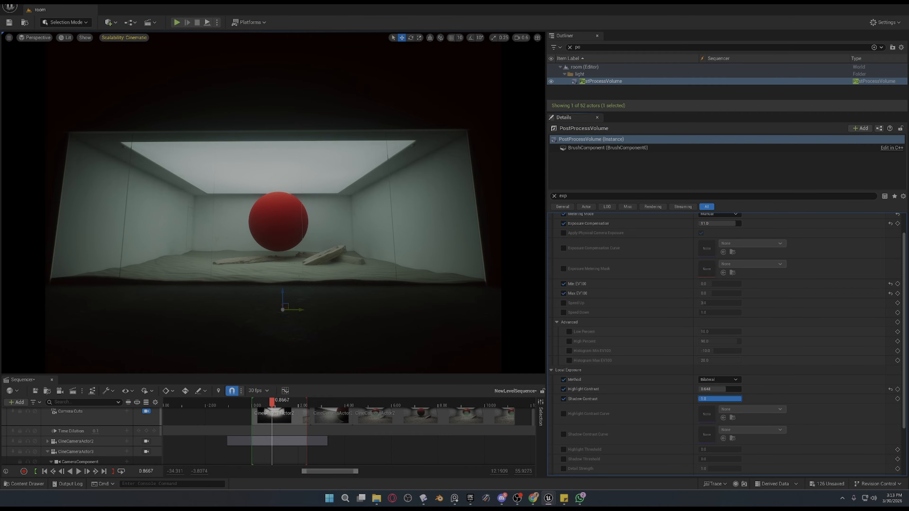
key("ctrl+z")
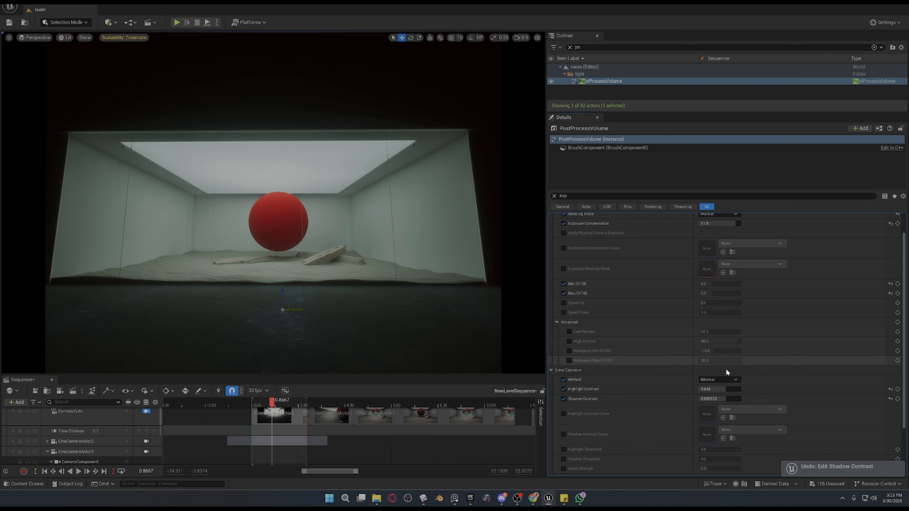
Collapse the Local Exposure settings and check the Color Grading section in the filtered properties.
left_click(552, 370)
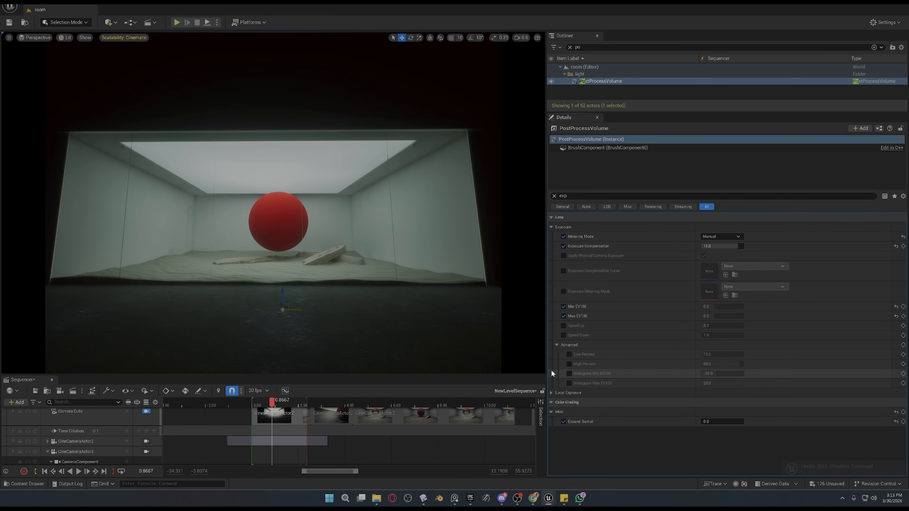
left_click(552, 402)
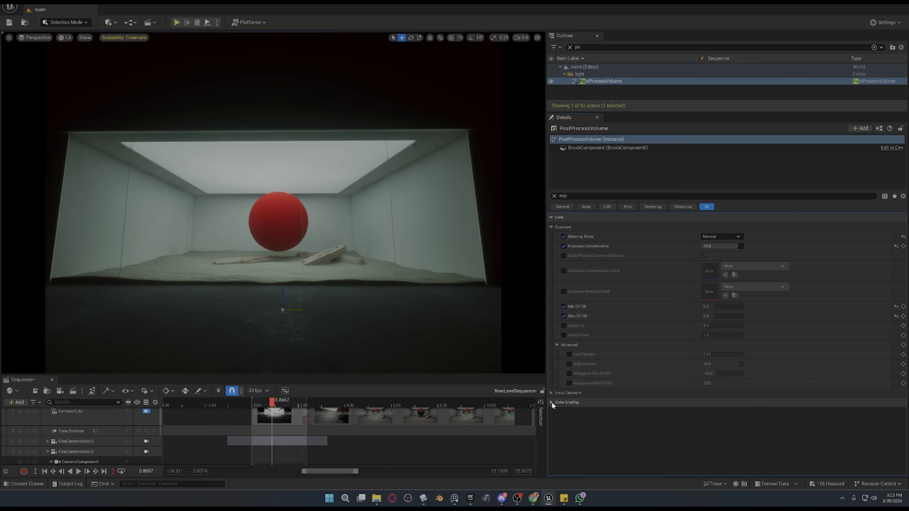
left_click(551, 403)
left_click(551, 403)
left_click(550, 403)
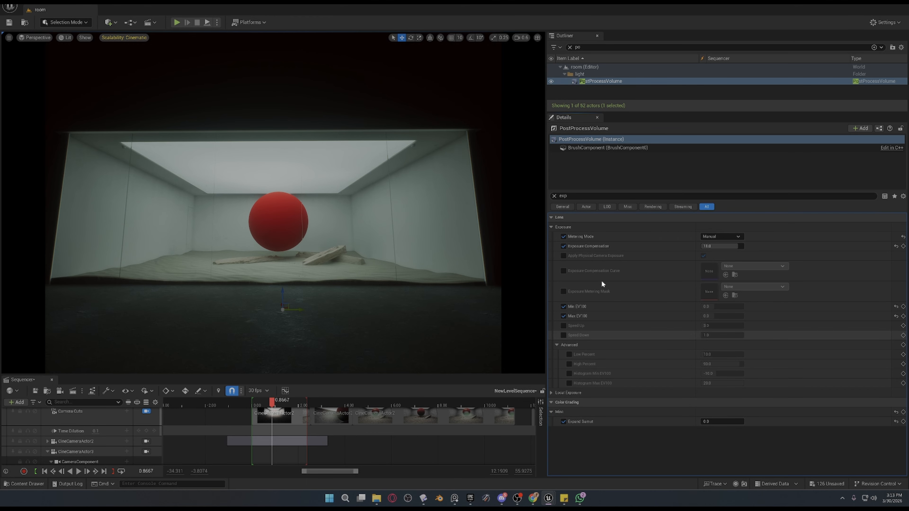
Clear the "exp" property filter and expand the Chromatic Aberration settings under Lens.
left_click(555, 196)
scroll(577, 404, "down", 3)
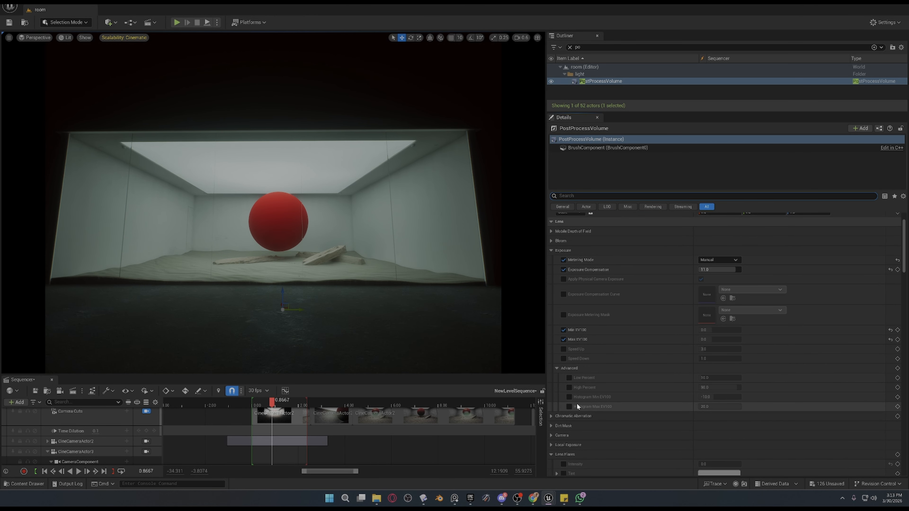
scroll(577, 407, "down", 5)
scroll(565, 359, "up", 5)
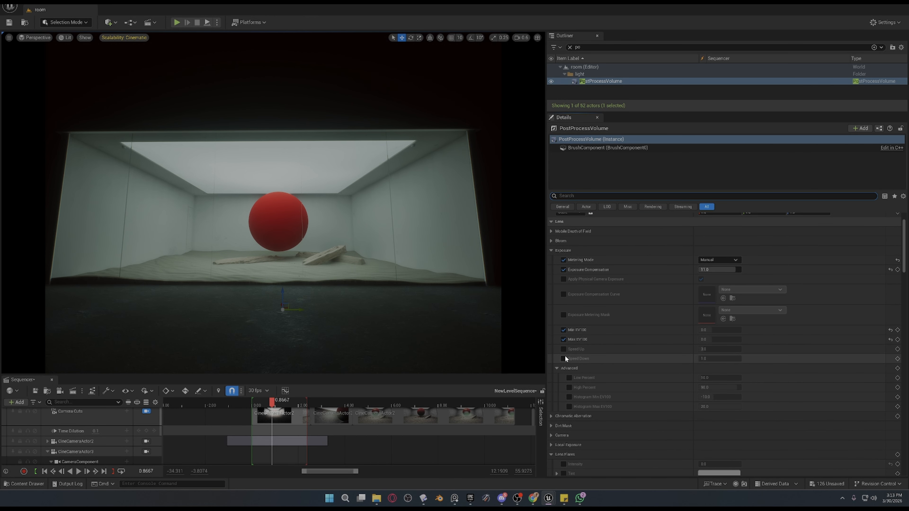
left_click(551, 417)
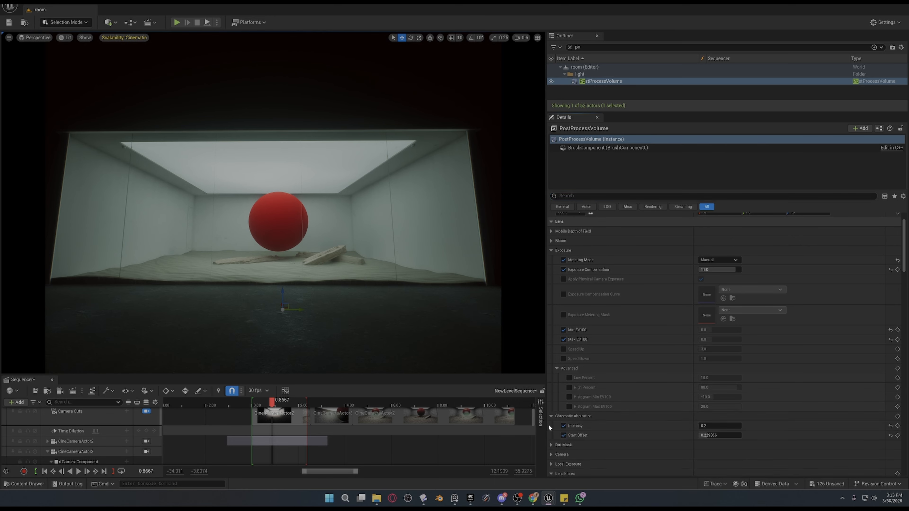
Try a Chromatic Aberration Intensity of 5.0 on the PostProcessVolume.
scroll(558, 417, "up", 2)
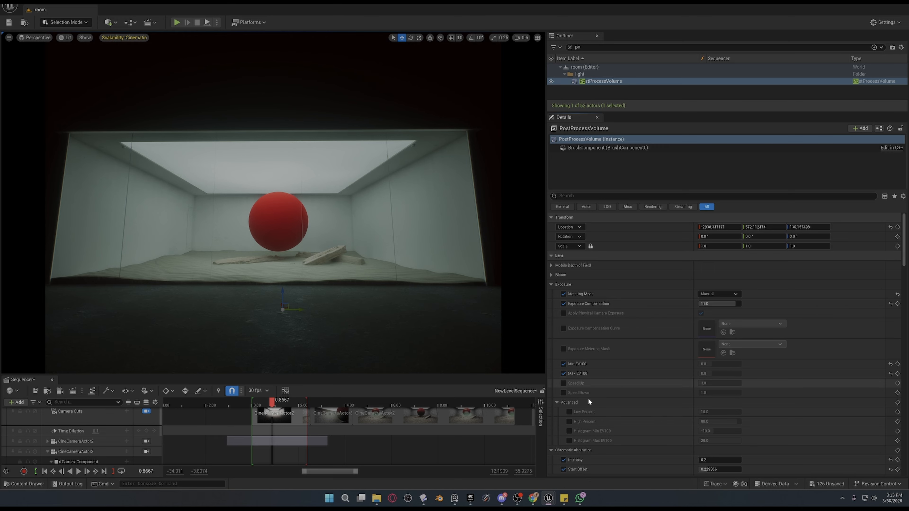
scroll(621, 419, "down", 3)
left_click(718, 403)
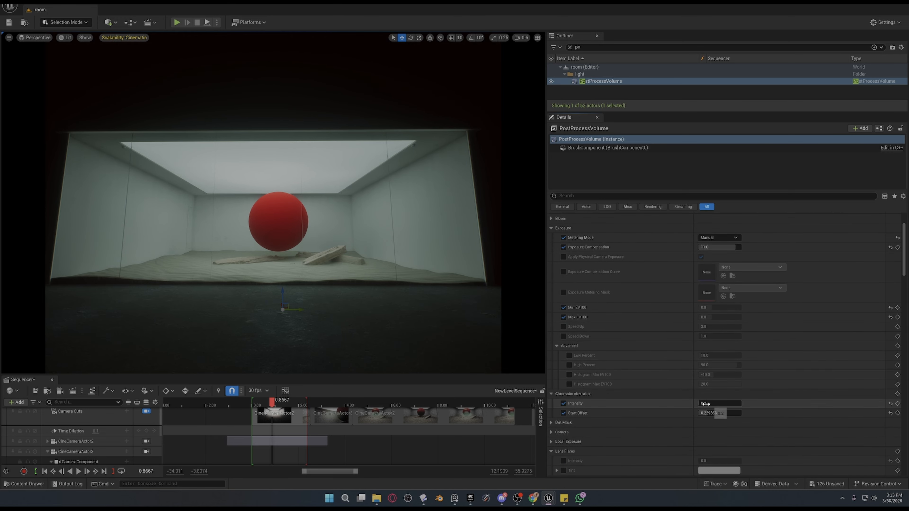
type("5")
key("Return")
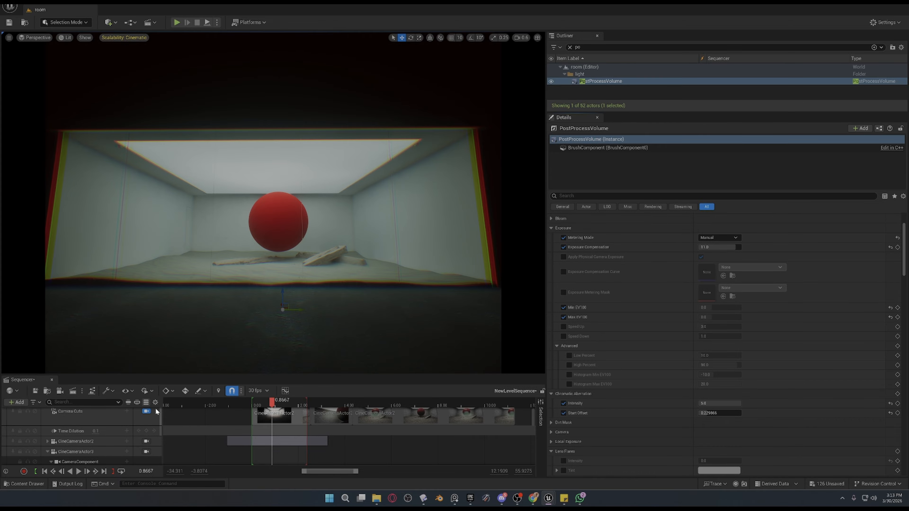
Release the viewport from the camera cuts and try a higher chromatic aberration Start Offset from a closer view of the room.
left_click(146, 411)
right_click_drag(273, 202, 269, 298)
mouse_move(709, 414)
left_mouse_down()
mouse_move(732, 413)
mouse_move(722, 414)
left_mouse_up()
scroll(393, 289, "down", 3)
key("s")
right_click_drag(264, 174, 271, 169)
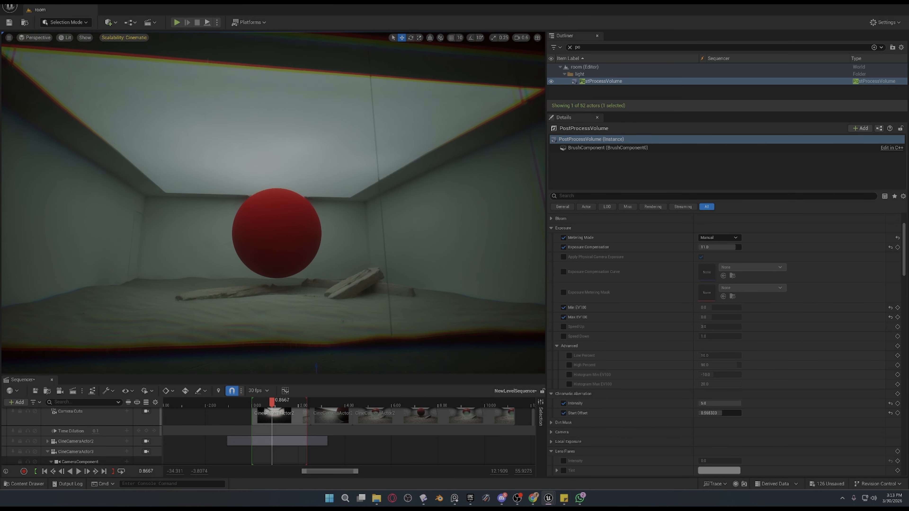
Try Start Offset at 0.0848 and at about 0.79, and undo the Start Offset and Intensity changes.
left_click(725, 413)
type("0.0848")
key("Return")
left_click_drag(704, 413, 728, 413)
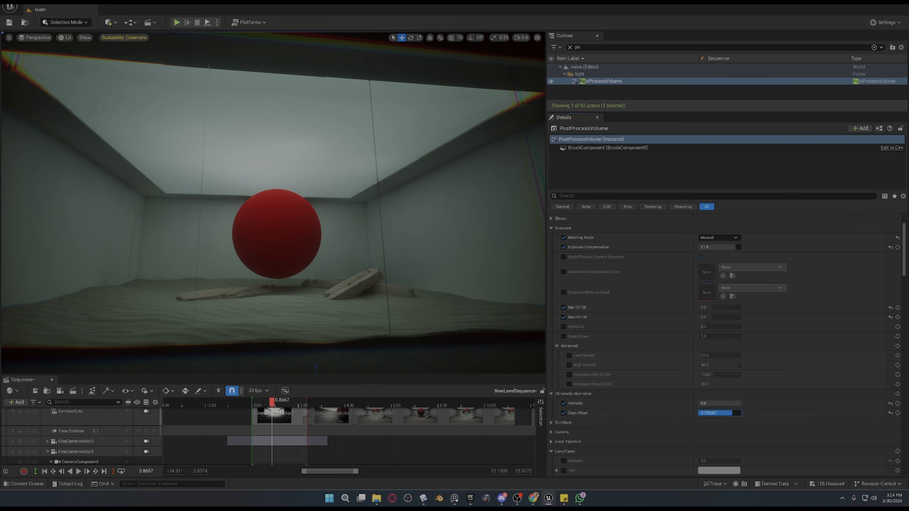
key("ctrl+z")
key("ctrl+z")
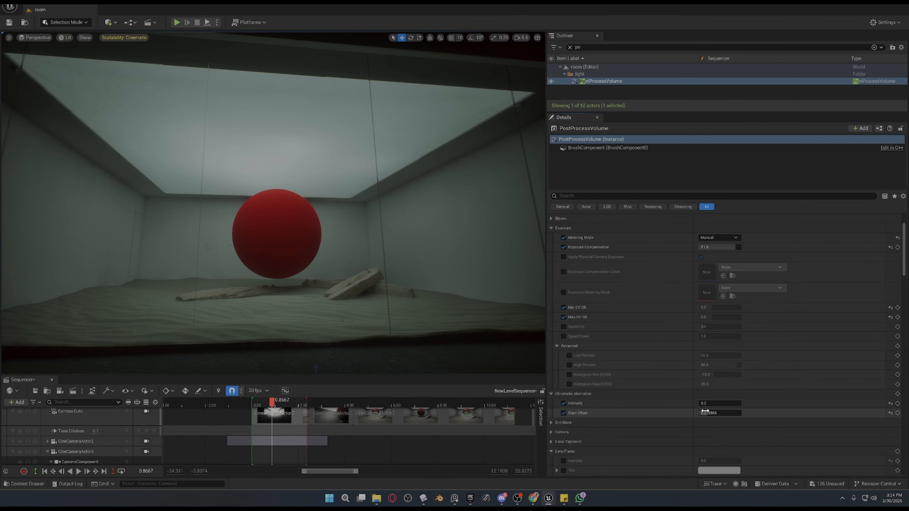
Collapse the Chromatic Aberration settings and check the Dirt Mask settings.
right_click_drag(239, 178, 219, 167)
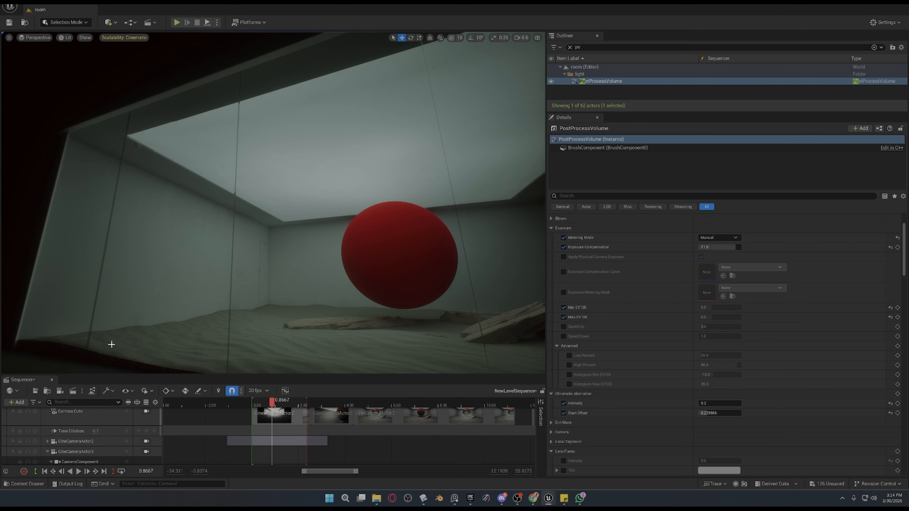
right_click_drag(375, 252, 423, 258)
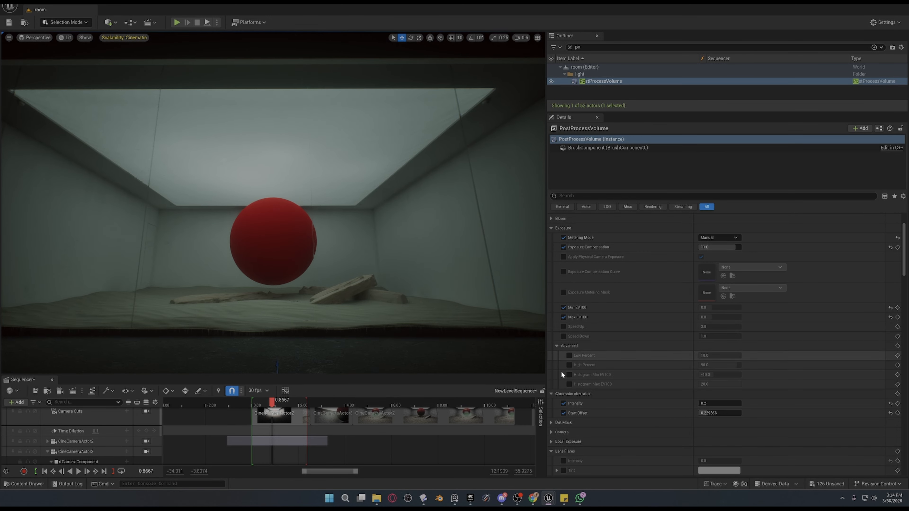
left_click(550, 394)
left_click(550, 402)
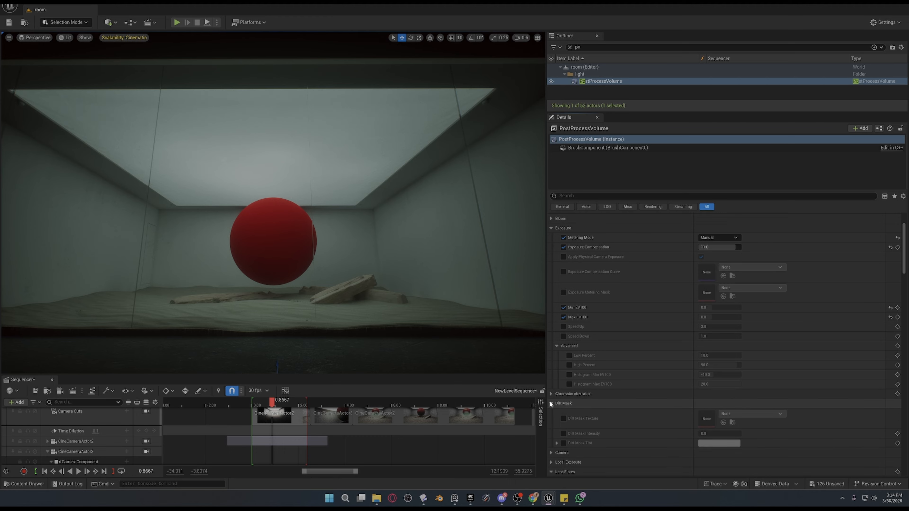
left_click(551, 403)
Expand the PostProcessVolume's Camera settings, try a Shutter Speed of 2000, and undo the change.
left_click(551, 413)
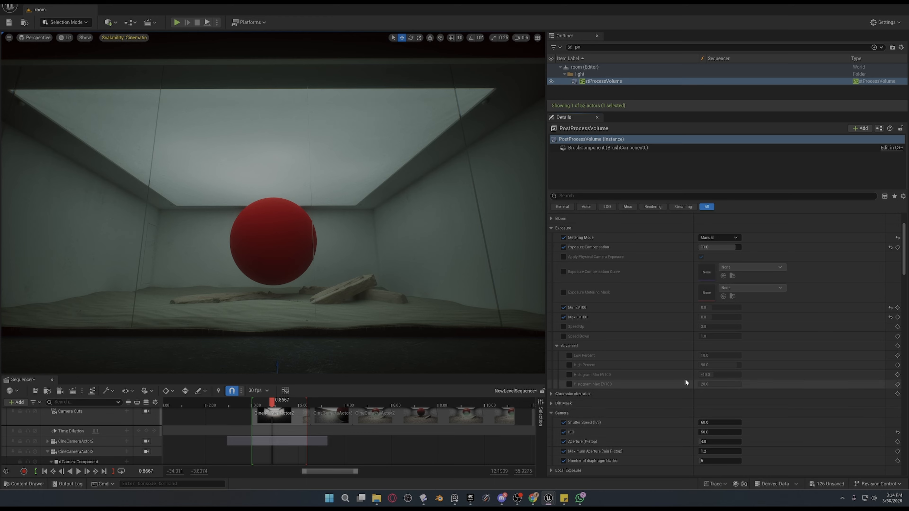
scroll(691, 383, "down", 2)
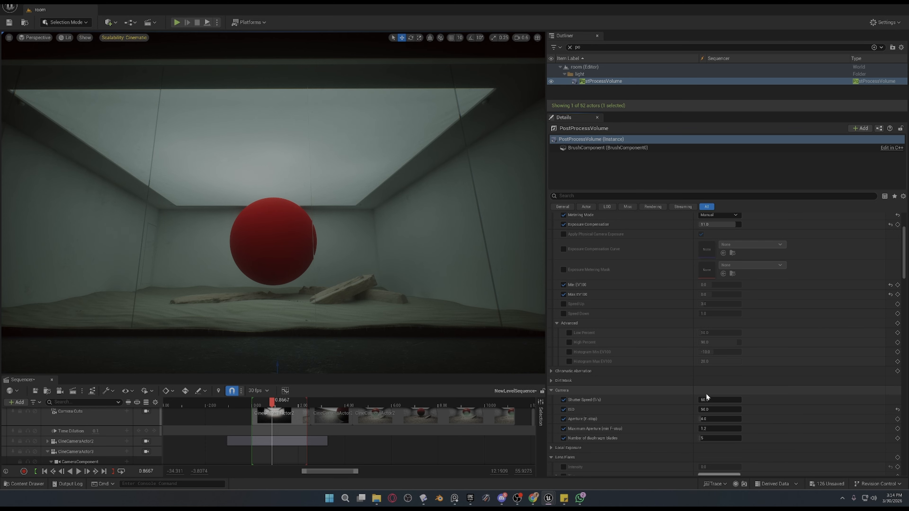
left_click(707, 398)
type("2000")
key("Return")
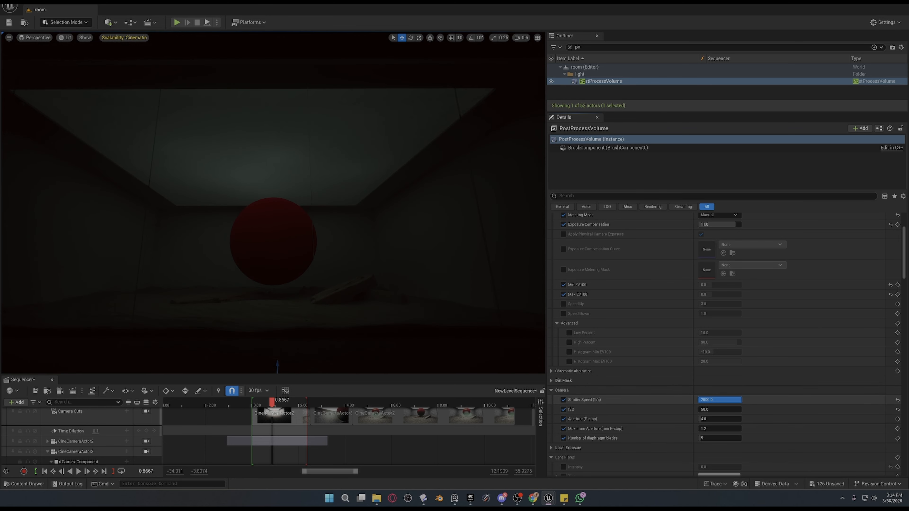
key("ctrl+z")
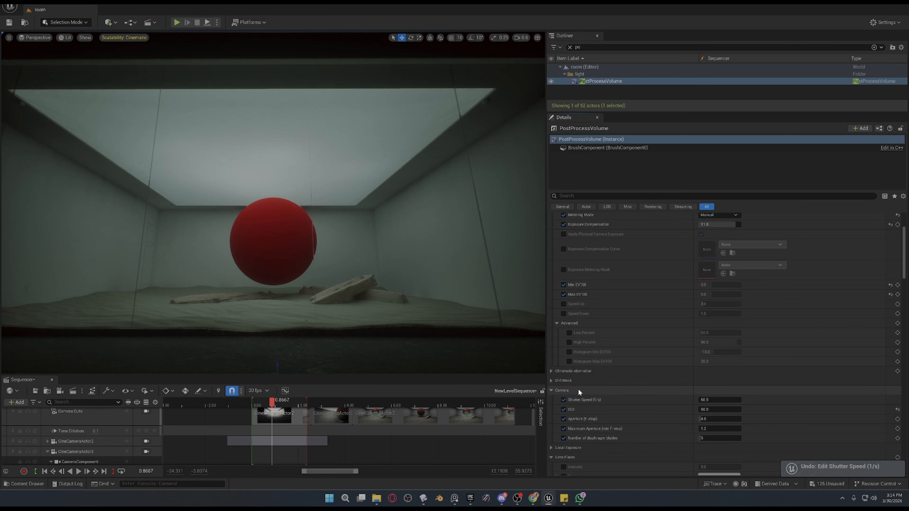
Collapse the Camera settings and check the Local Exposure settings under Lens.
left_click(550, 391)
left_click(550, 399)
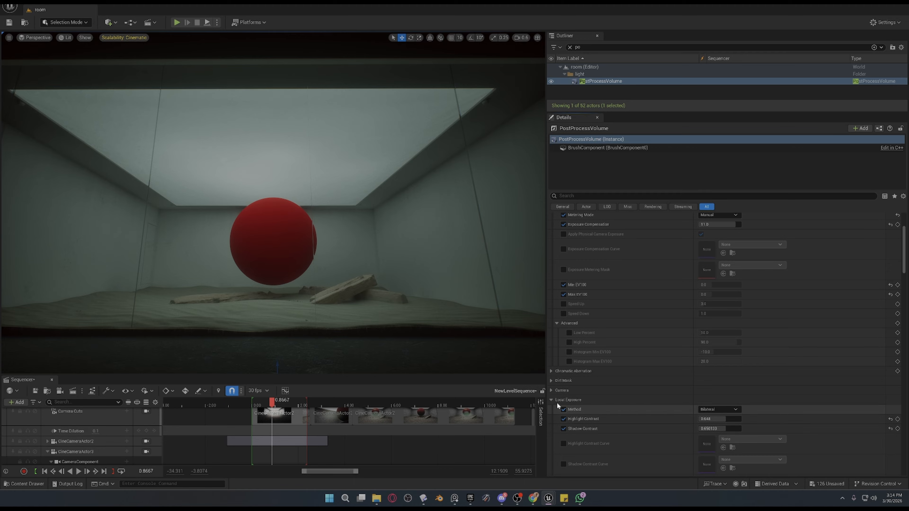
left_click(551, 400)
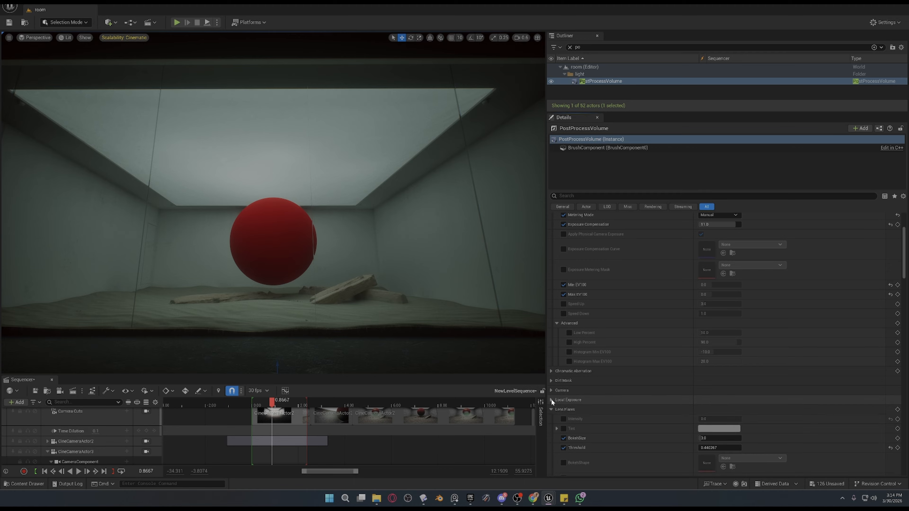
Enable the Lens Flares Intensity override, adjust its value, and collapse the Lens Flares settings.
left_click(562, 418)
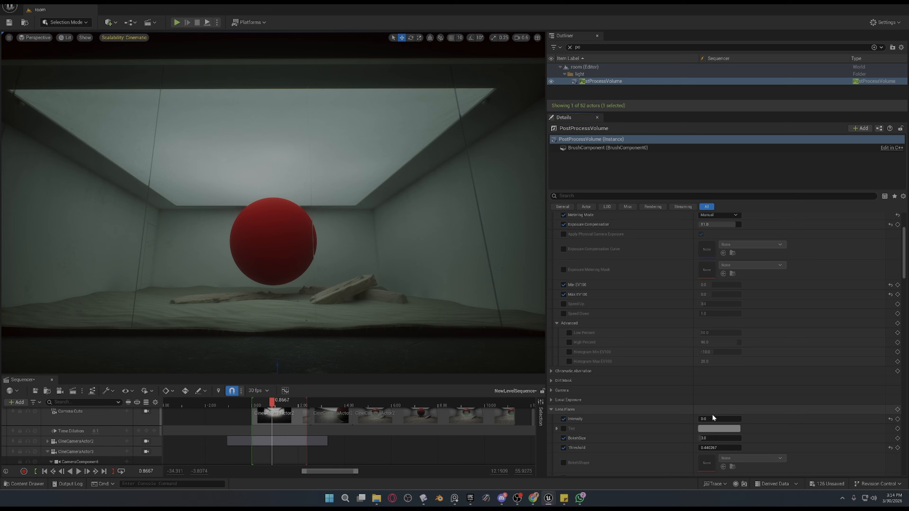
mouse_move(710, 419)
left_mouse_down()
mouse_move(741, 419)
mouse_move(700, 419)
left_mouse_up()
left_click(552, 409)
Expand Image Effects and switch the Vignette Intensity override off and on to compare its effect on the room.
left_click(551, 419)
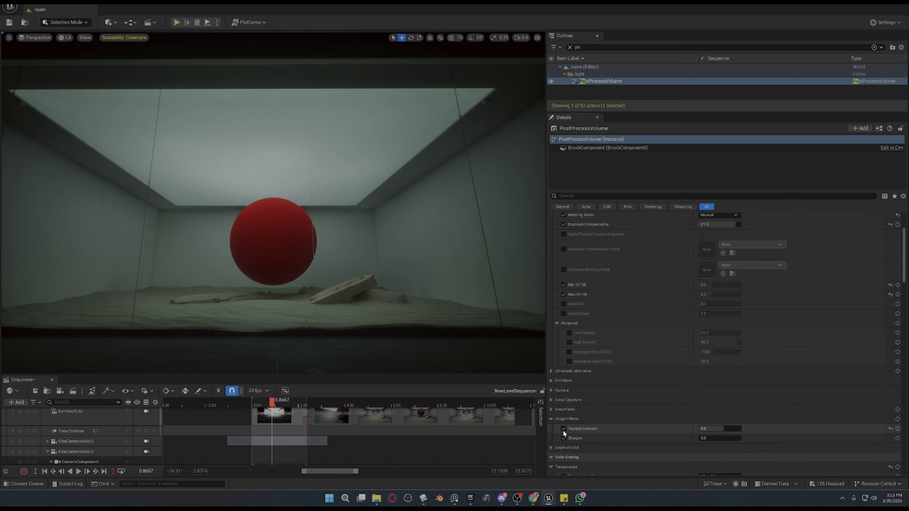
left_click(563, 429)
left_click(564, 428)
left_click(564, 429)
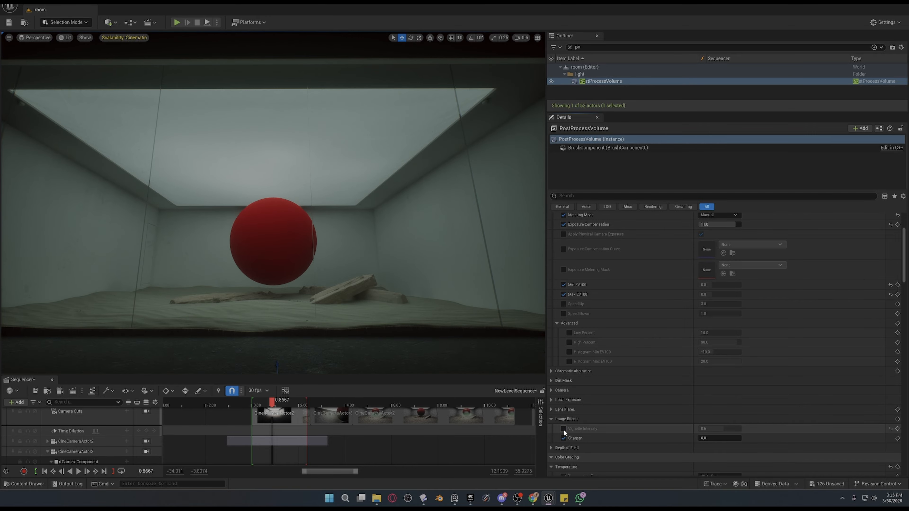
left_click(563, 429)
left_click(564, 429)
left_click(564, 429)
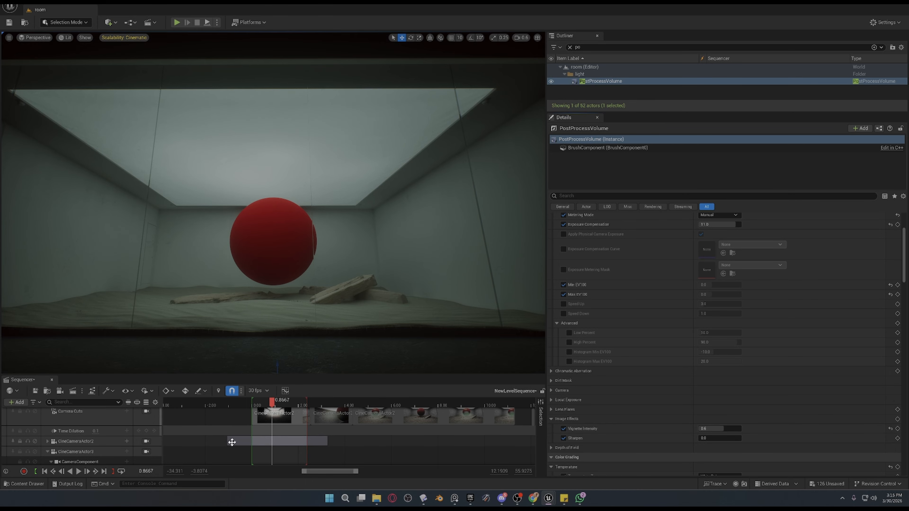
Lock the viewport back to the camera cuts and compare the shot with the Vignette Intensity override off and on.
scroll(123, 444, "up", 1)
left_click(147, 422)
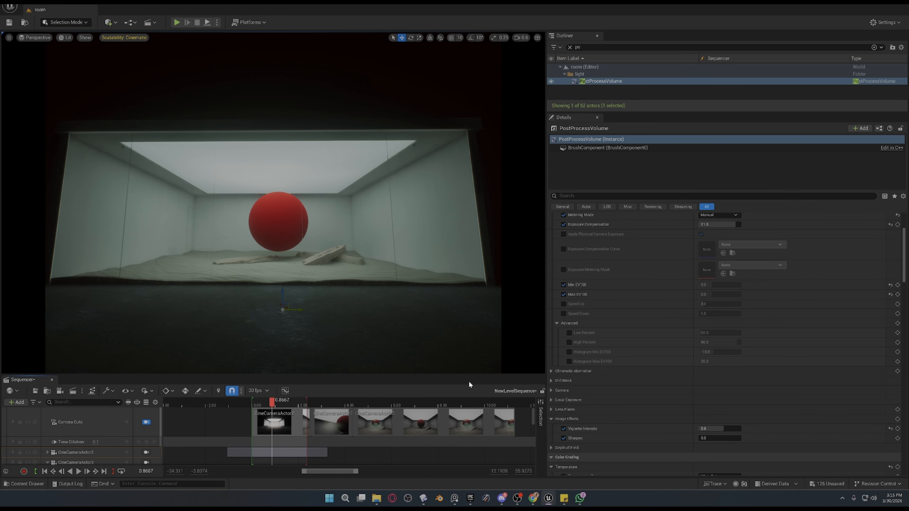
left_click(563, 428)
left_click(563, 429)
left_click(564, 429)
left_click(564, 429)
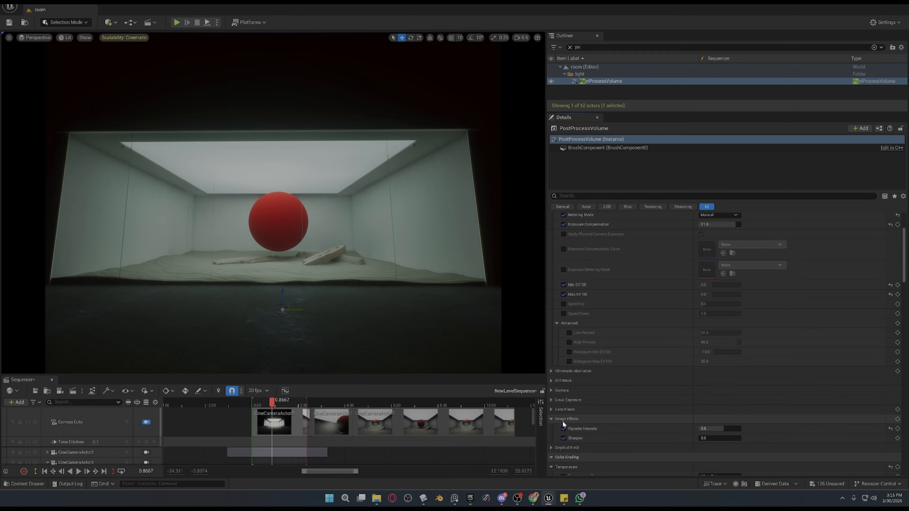
Switch the Sharpen override off and on, and bring the Color Grading settings into view.
left_click(562, 438)
left_click(562, 438)
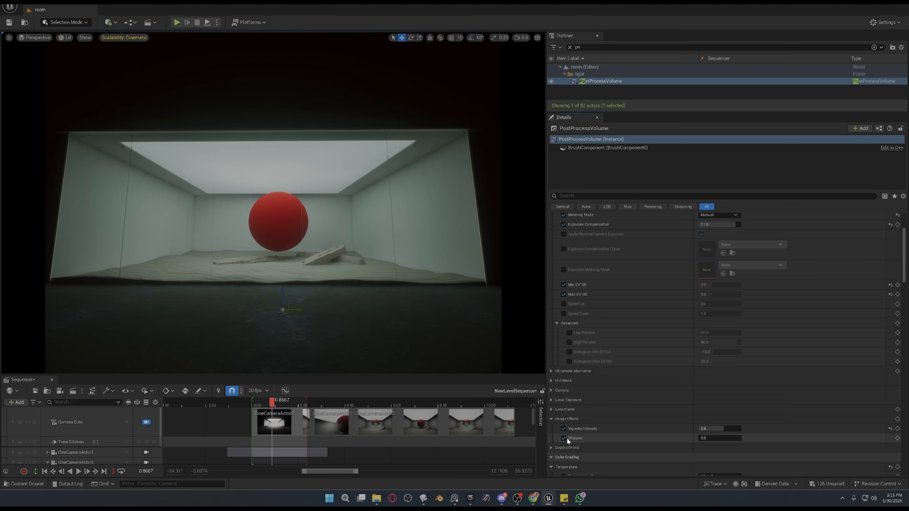
scroll(566, 437, "down", 2)
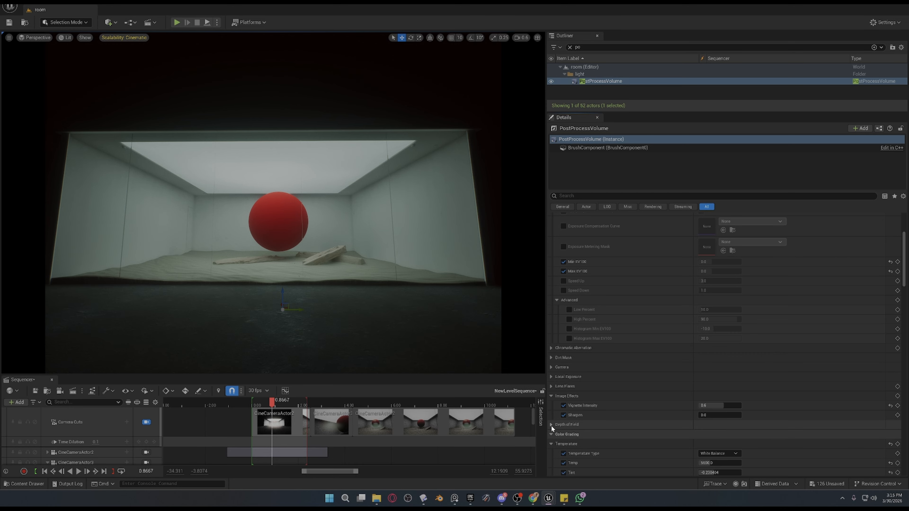
scroll(573, 430, "down", 1)
scroll(586, 428, "down", 2)
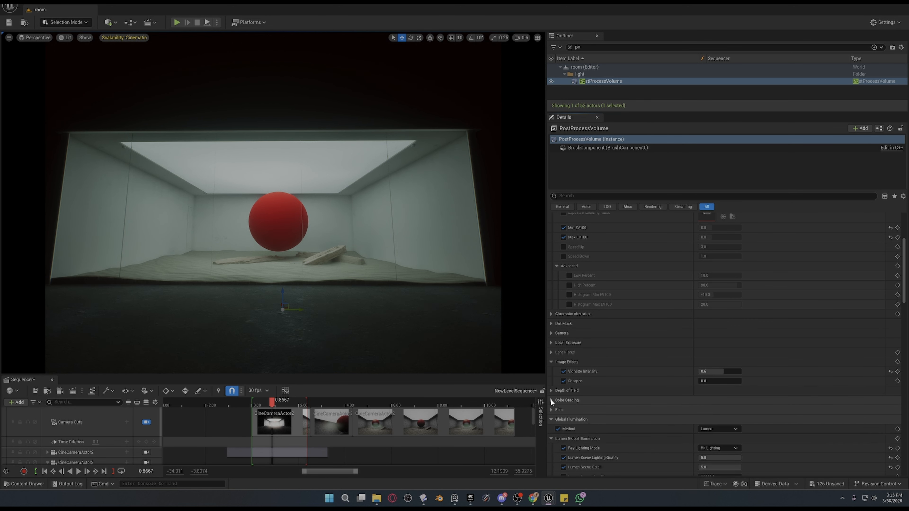
scroll(551, 399, "down", 2)
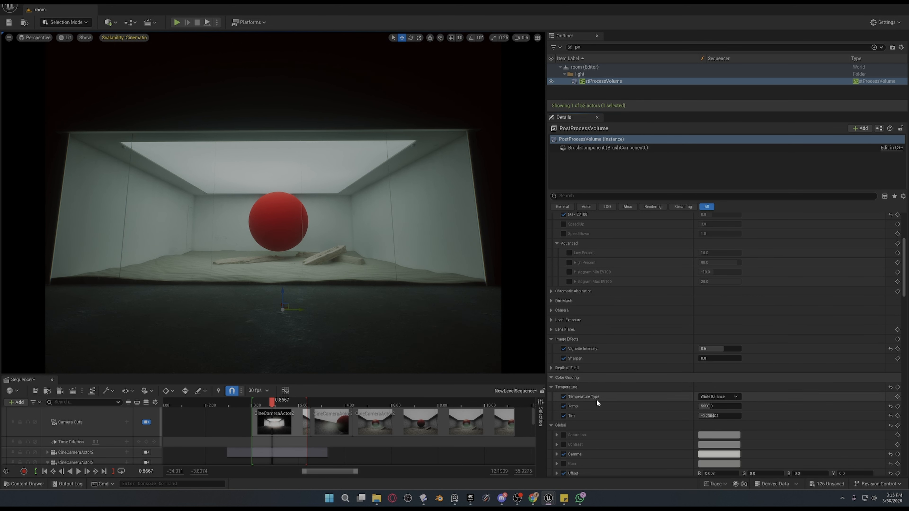
Switch the Temperature Type and Temp overrides under Color Grading off and on to compare the look.
left_click(563, 397)
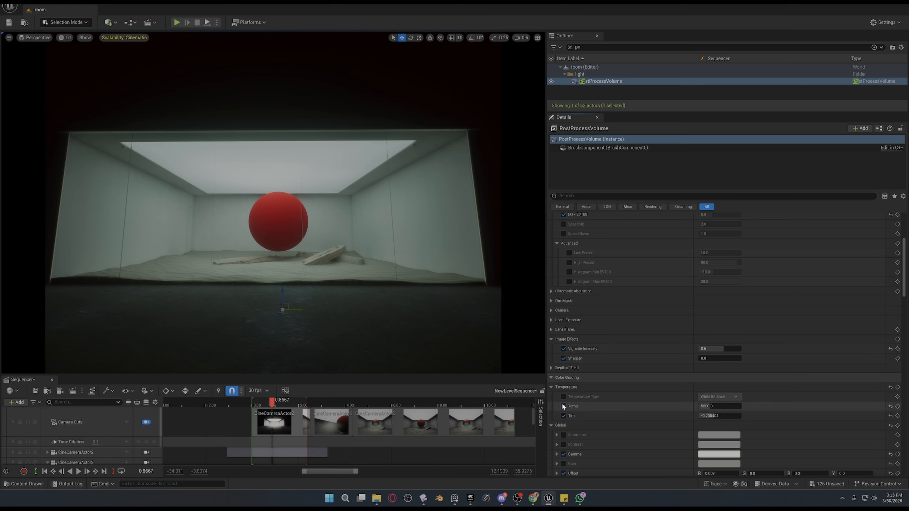
left_click(563, 399)
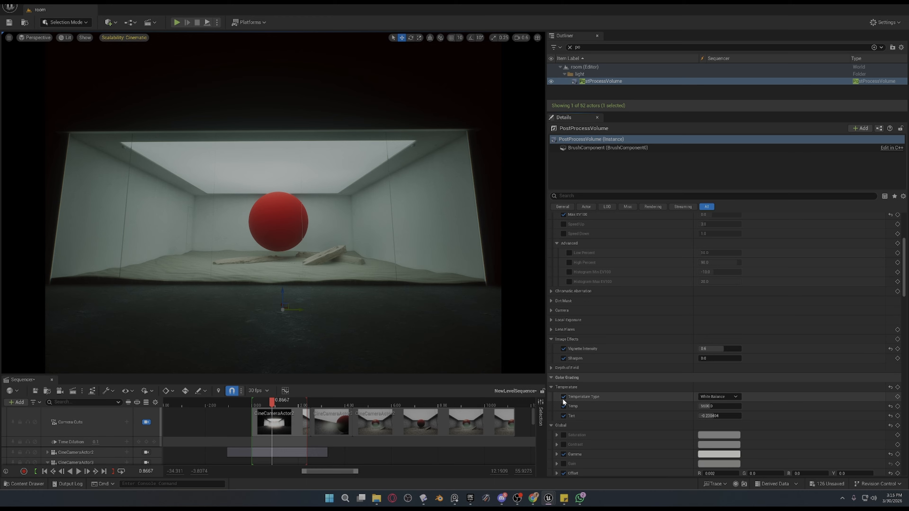
left_click(563, 401)
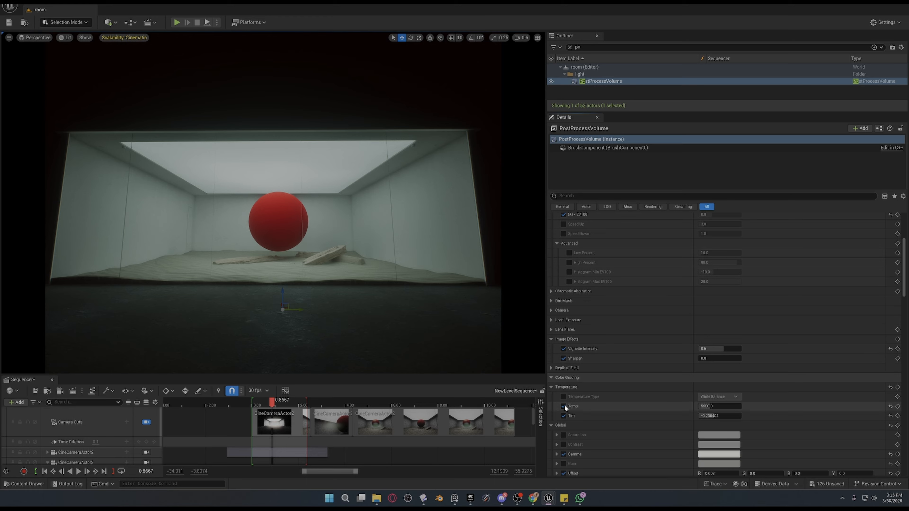
left_click(564, 406)
left_click(564, 406)
left_click(564, 406)
left_click(564, 406)
Switch the Tint override off and on to compare the color cast, and re-enable the Temperature Type override.
left_click(564, 416)
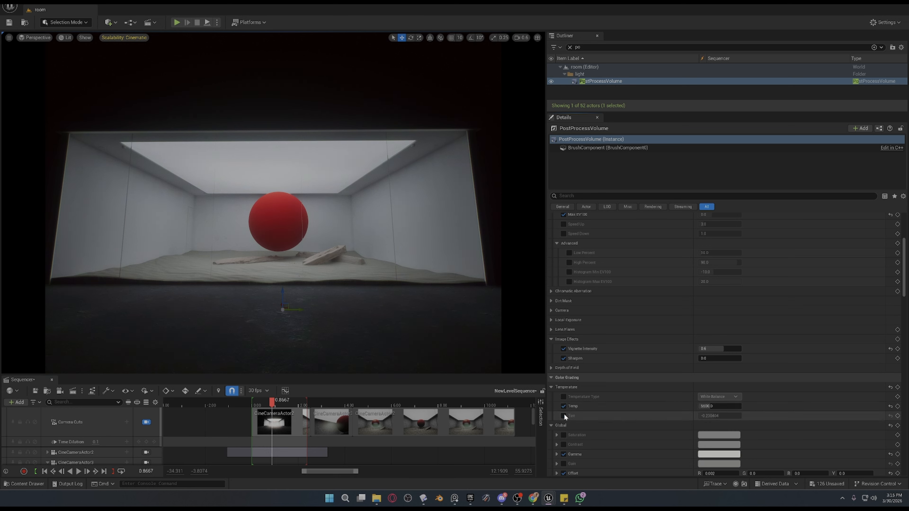
left_click(564, 416)
left_click(564, 415)
left_click(564, 415)
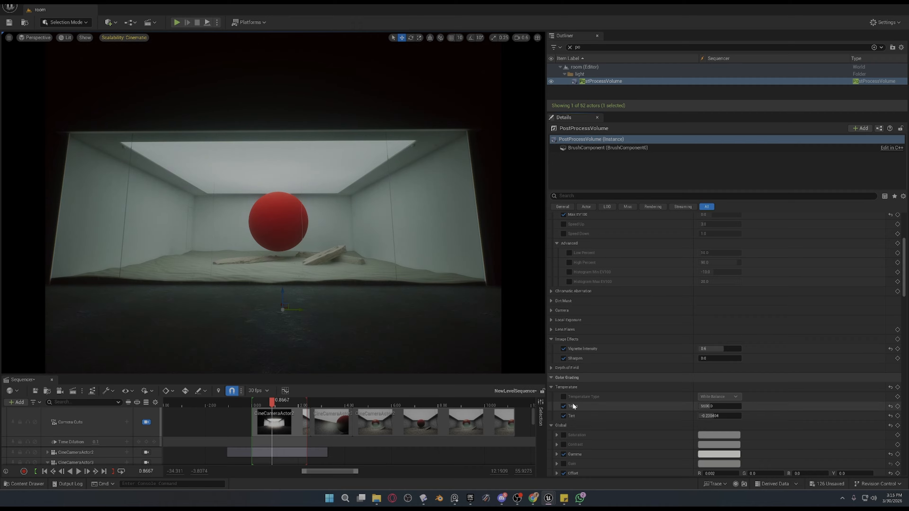
left_click(564, 397)
Try a lower Tint value in the Temperature settings and undo the change.
scroll(655, 416, "down", 2)
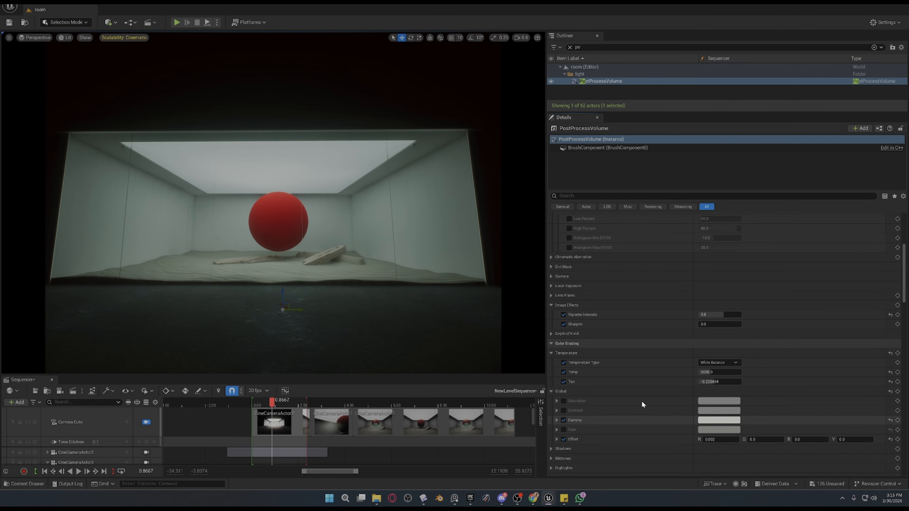
mouse_move(714, 382)
left_mouse_down()
mouse_move(742, 382)
mouse_move(699, 382)
left_mouse_up()
key("ctrl+z")
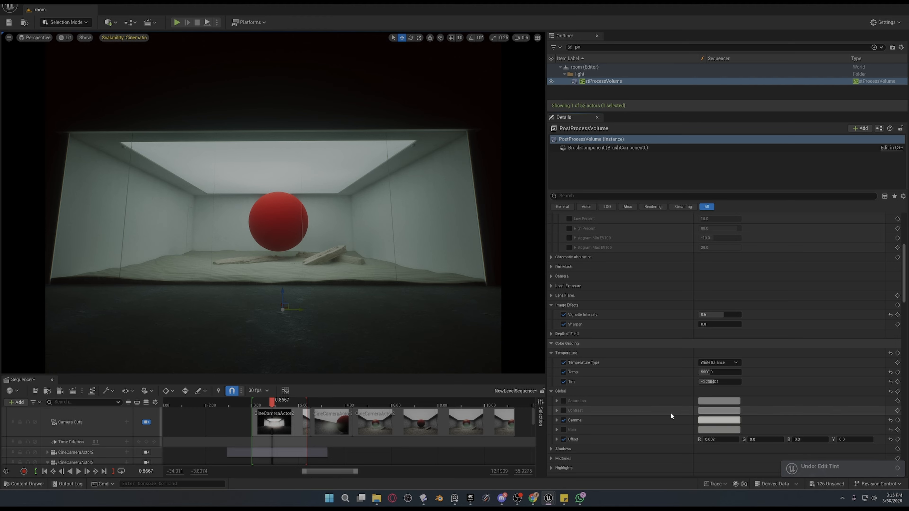
Switch the Global Gamma override off and on to compare its effect on the shot.
scroll(560, 394, "down", 1)
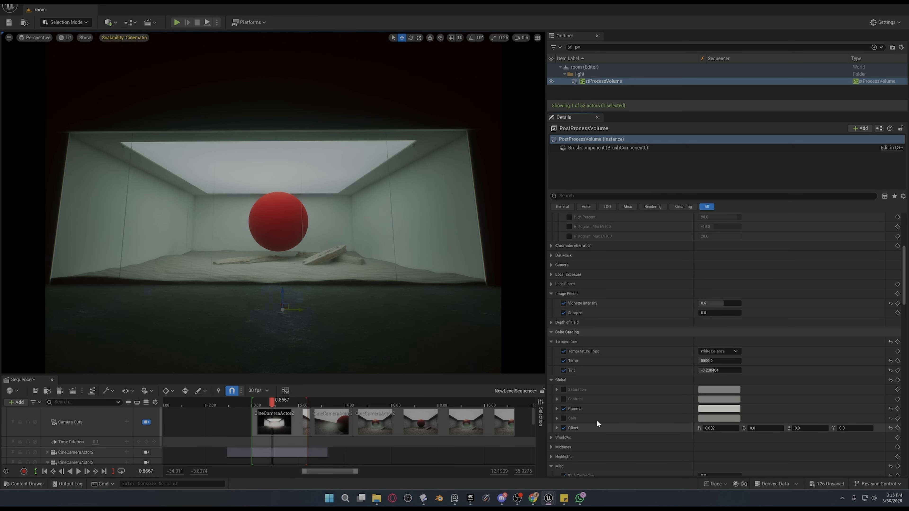
left_click(565, 408)
left_click(565, 407)
left_click(565, 407)
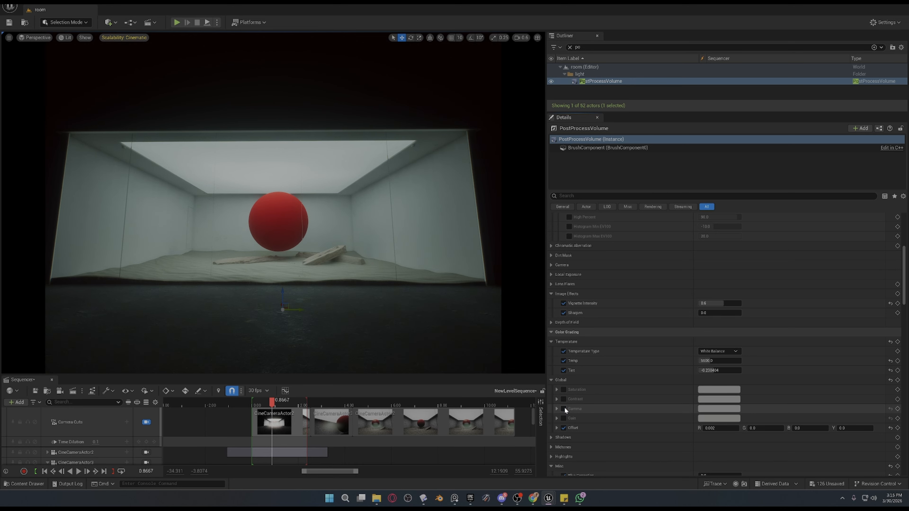
left_click(564, 408)
Expand the Global Gamma color wheel, try raising its main value, and undo the change.
left_click(556, 408)
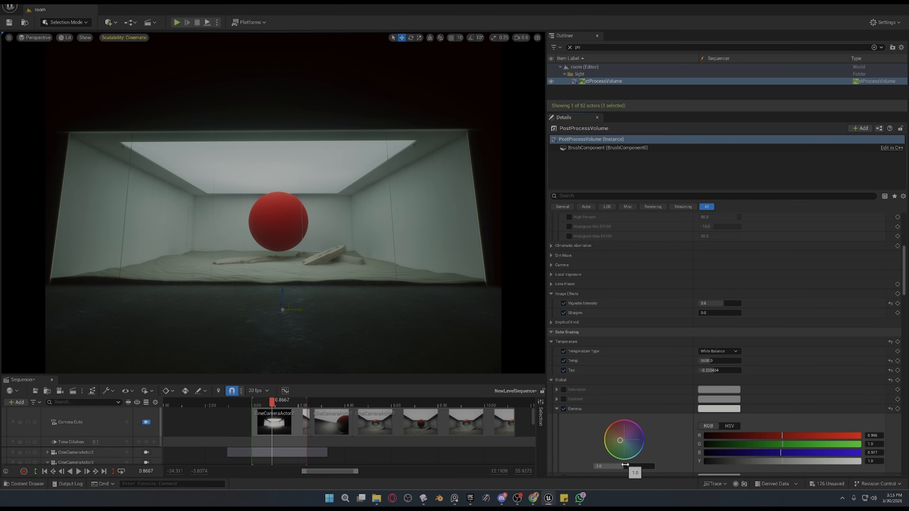
left_click_drag(625, 466, 656, 466)
key("ctrl+z")
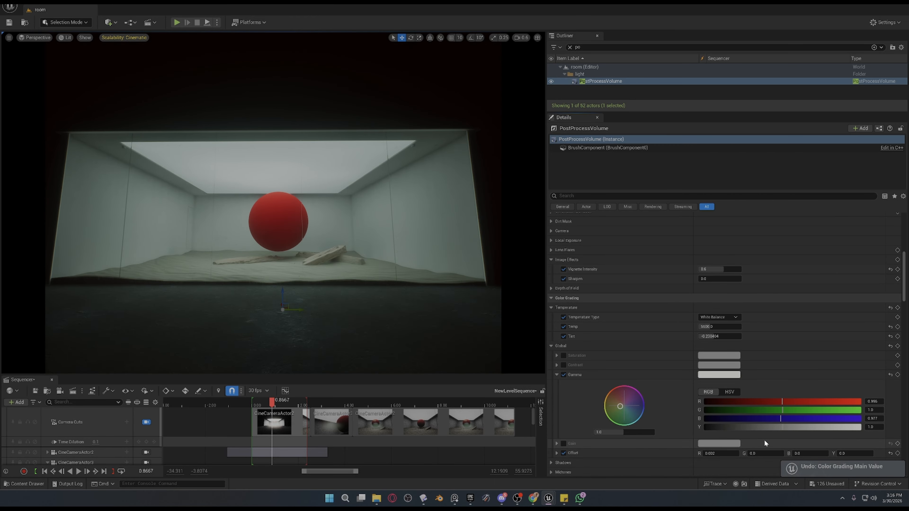
Switch the Global Gamma color values to HSV, try pushing the wheel far toward yellow-green, and undo the change.
scroll(764, 436, "down", 2)
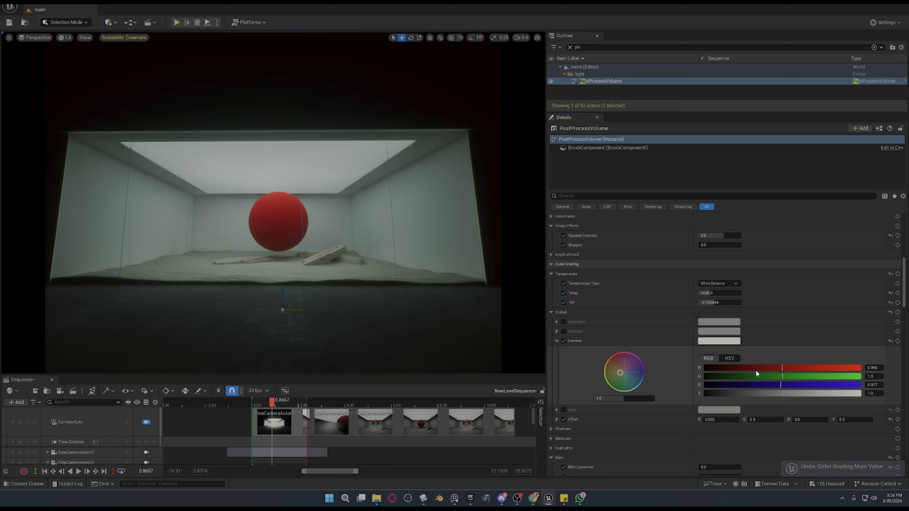
left_click(729, 358)
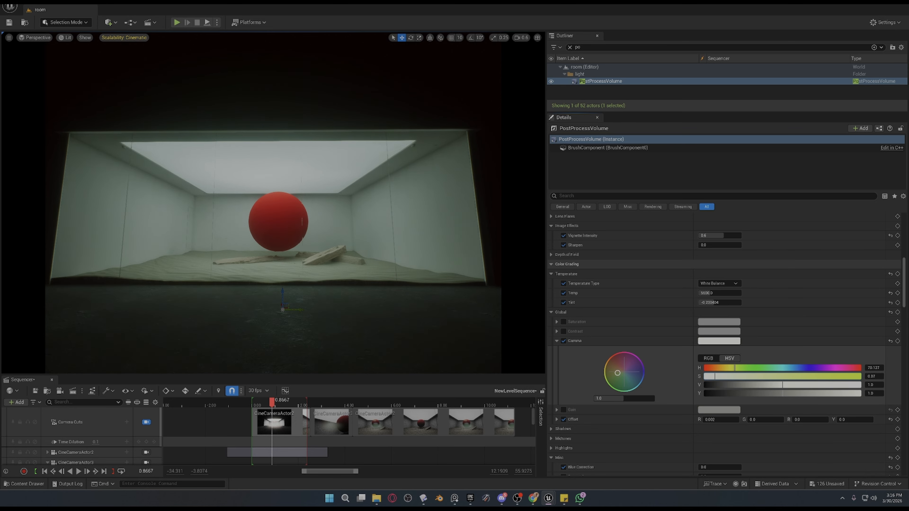
left_click_drag(617, 373, 605, 376)
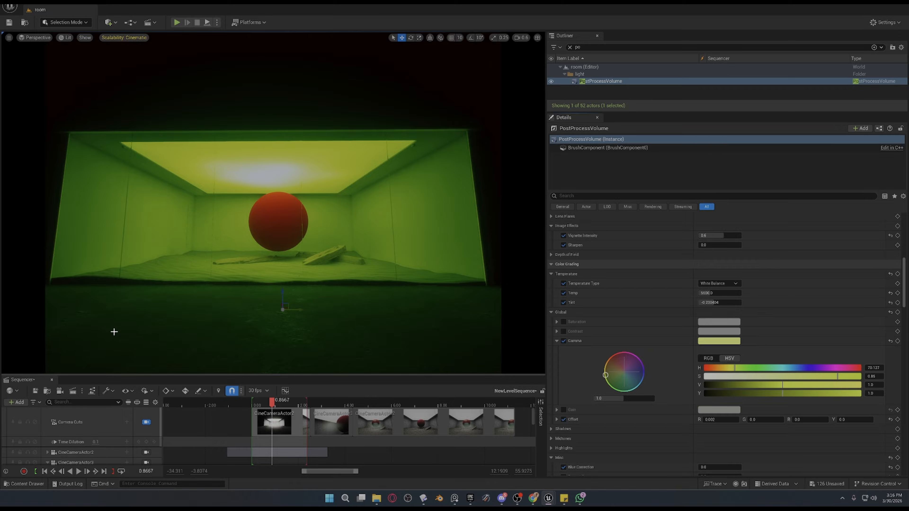
key("ctrl+z")
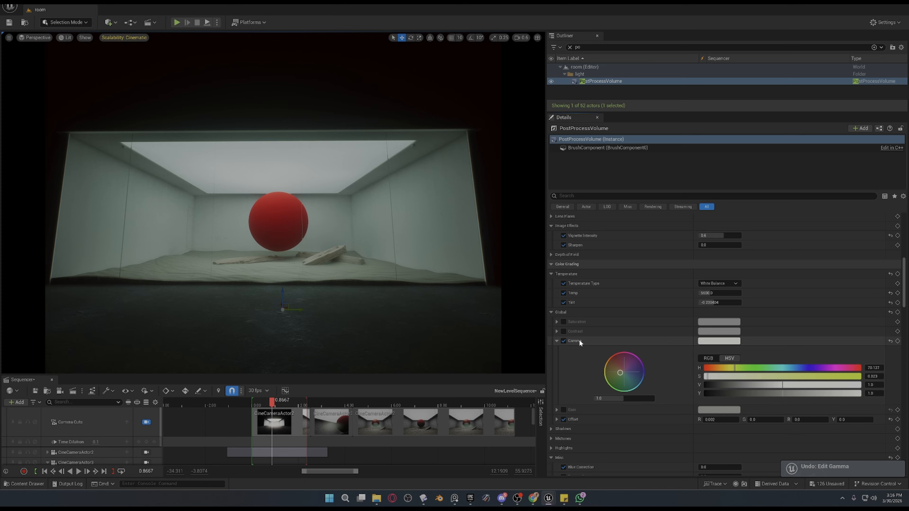
Toggle the Global Gamma override off and on to compare the shot, and swap its color wheel for the Offset one.
left_click(564, 341)
left_click(564, 341)
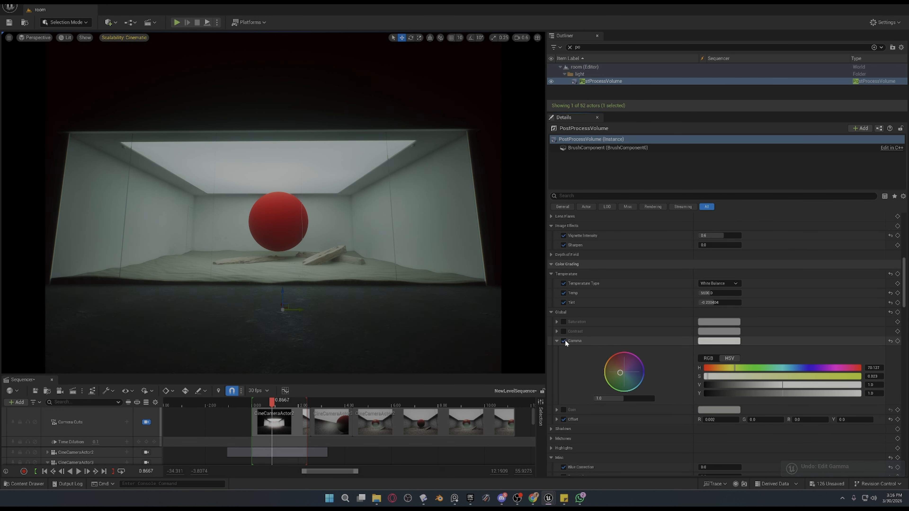
left_click(565, 341)
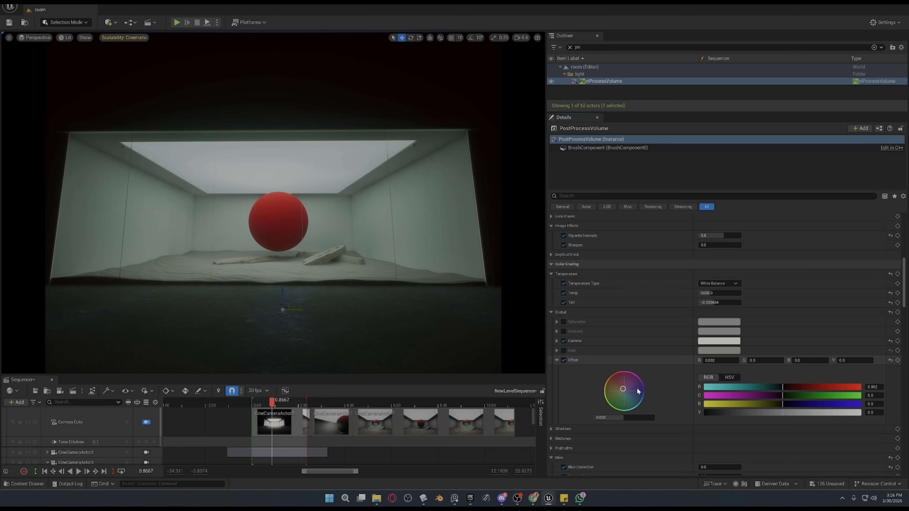
Toggle the Global Offset override repeatedly to compare its effect on the dark areas, and collapse the Offset and Misc settings.
scroll(722, 415, "down", 2)
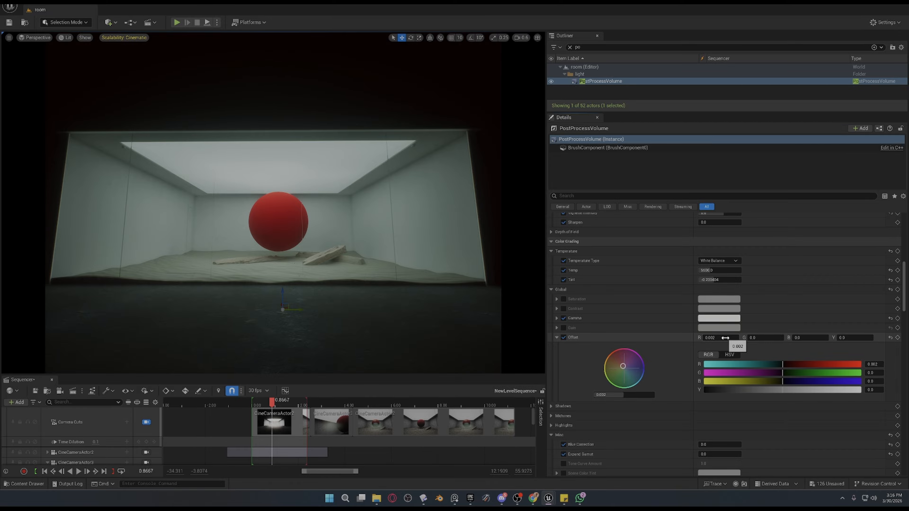
left_click(565, 337)
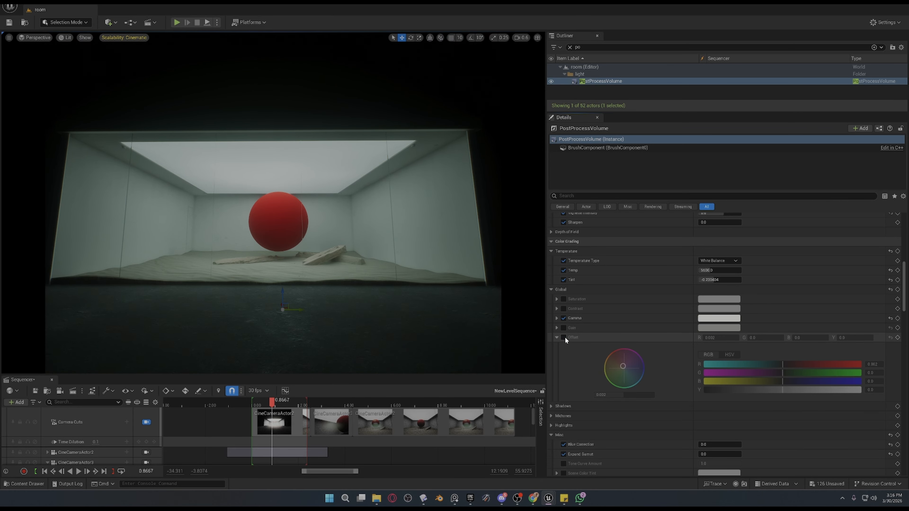
left_click(565, 337)
left_click(565, 337)
left_click(565, 337)
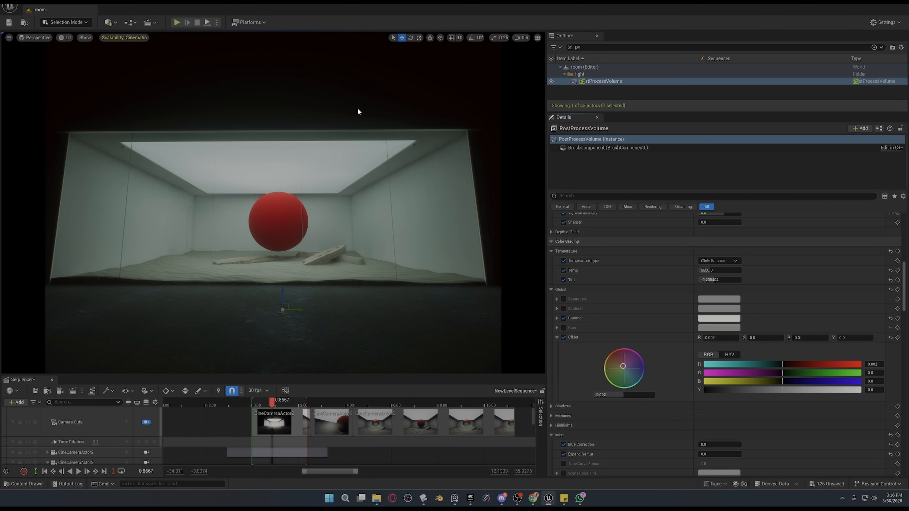
left_click(565, 337)
left_click(565, 337)
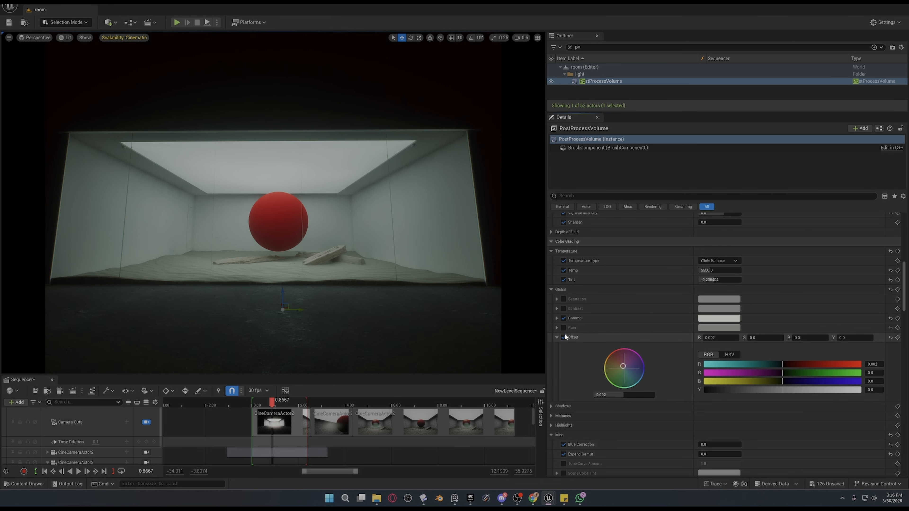
left_click(557, 337)
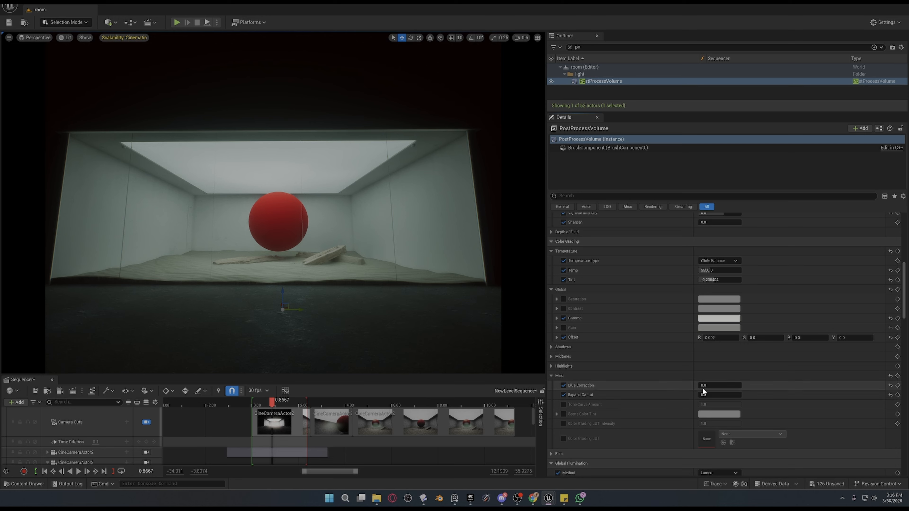
left_click(551, 377)
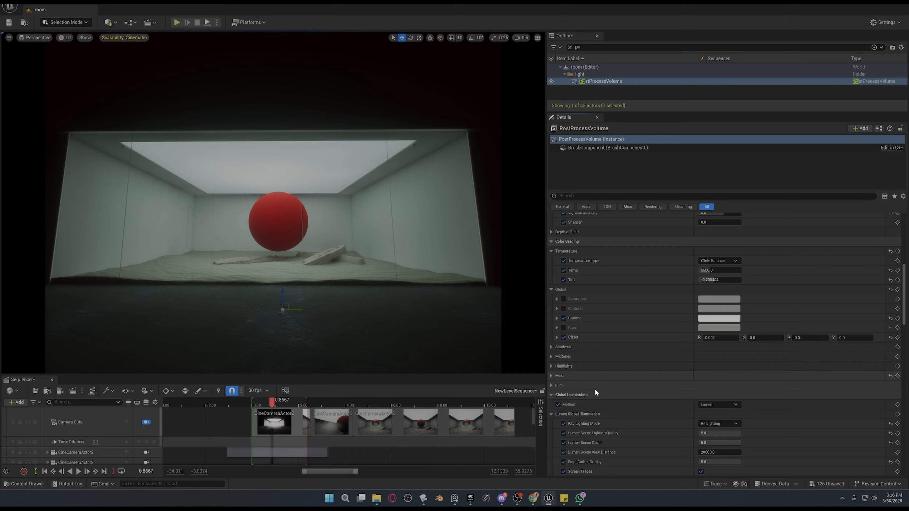
Try Project Default as the Lumen Global Illumination Ray Lighting Mode and undo the change.
scroll(704, 405, "down", 2)
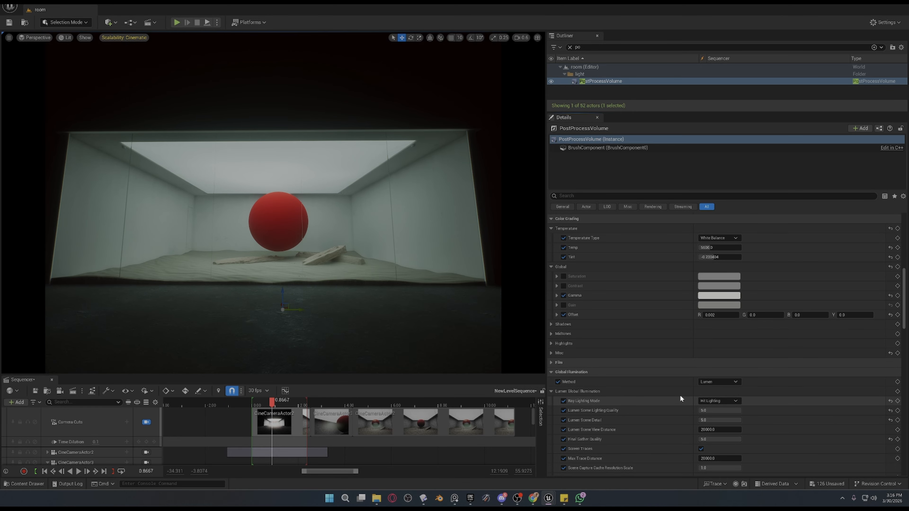
left_click(717, 402)
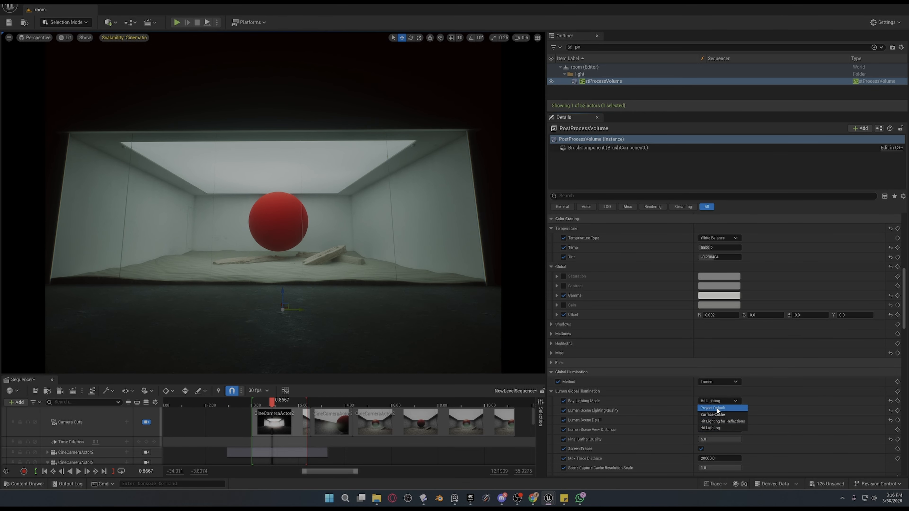
left_click(717, 409)
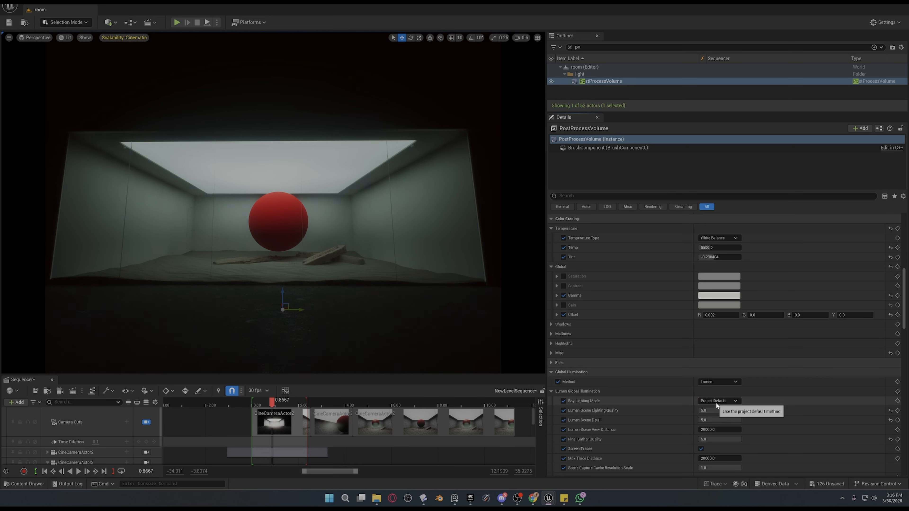
key("ctrl+z")
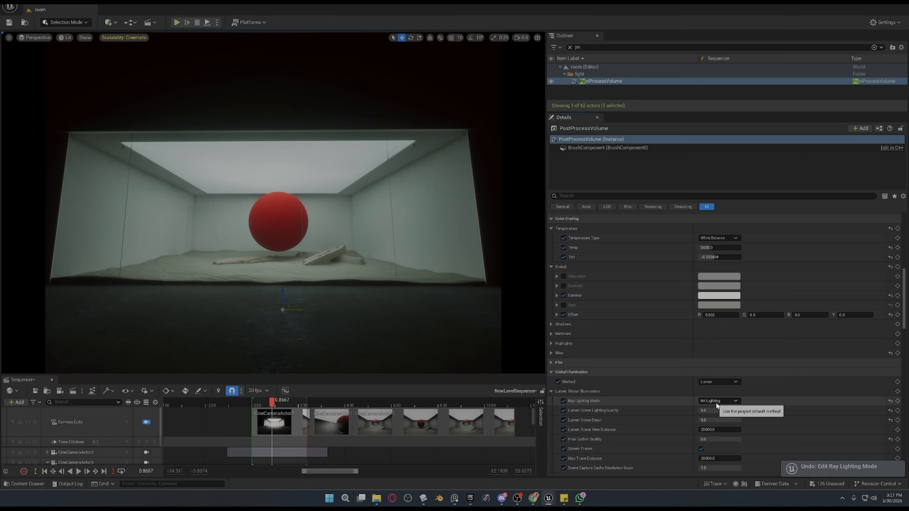
Set Ray Lighting Mode to Project Default and re-enable the Global Illumination Method override.
left_click(717, 402)
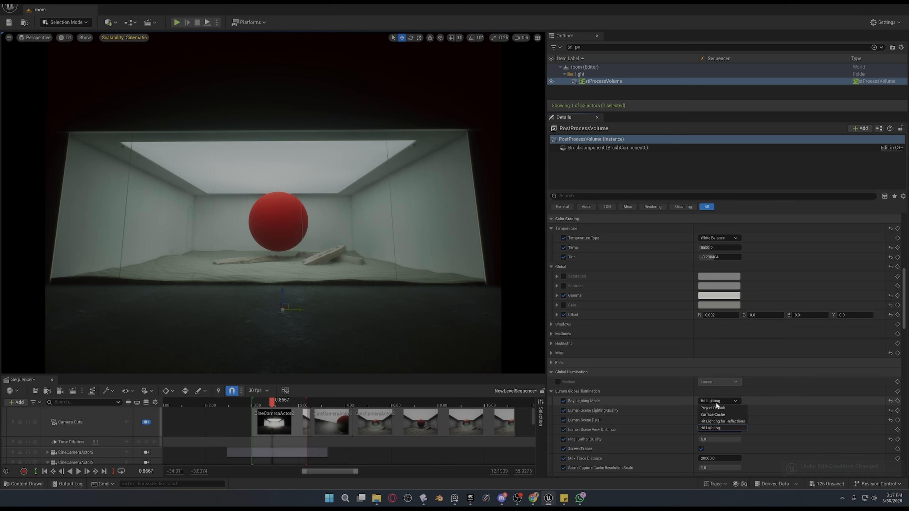
left_click(710, 409)
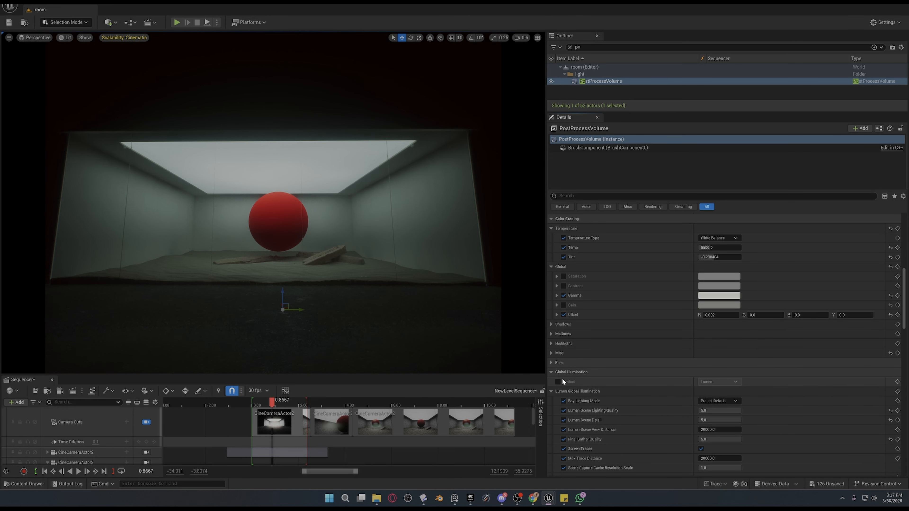
left_click(559, 382)
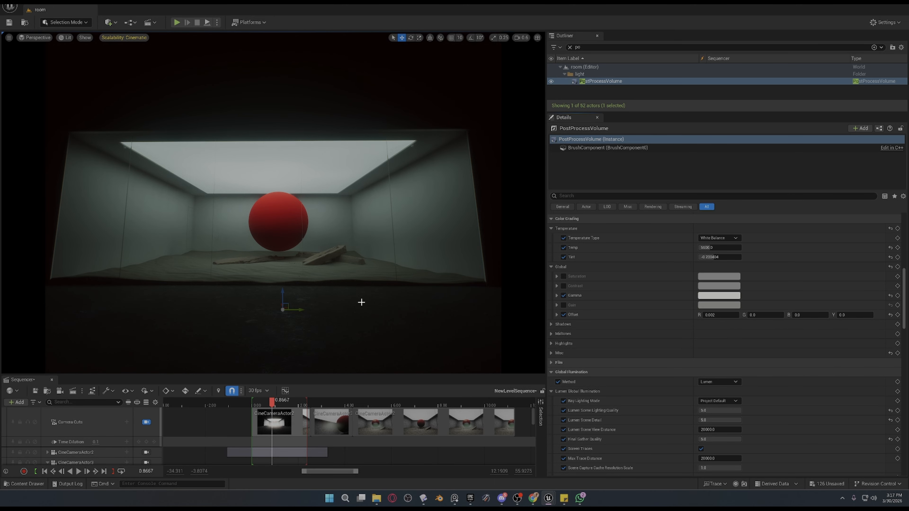
Play the sequence from near its start, set Ray Lighting Mode to Hit Lighting during playback, and stop.
left_click_drag(273, 403, 254, 402)
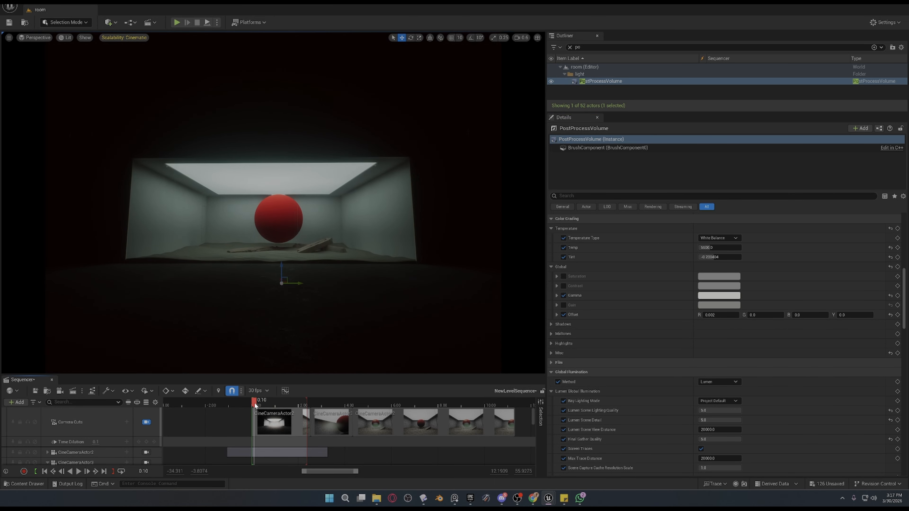
key("space")
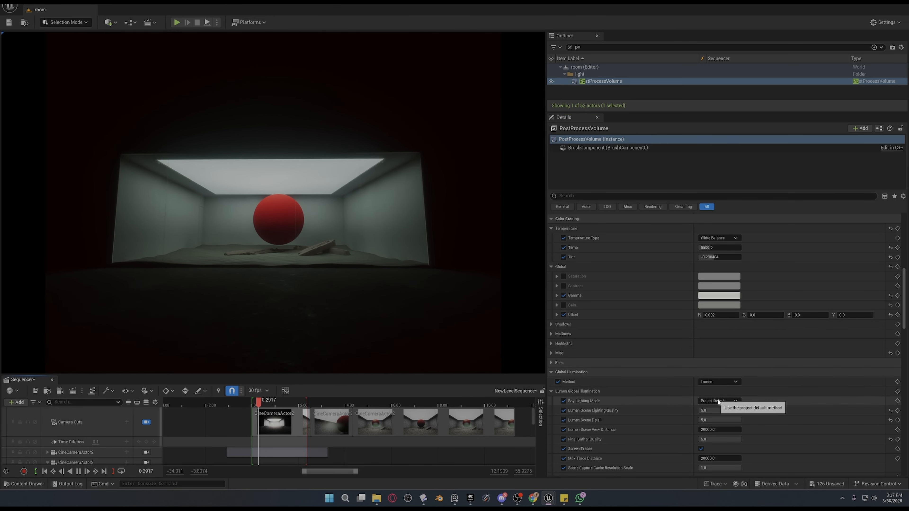
left_click(719, 401)
left_click(719, 429)
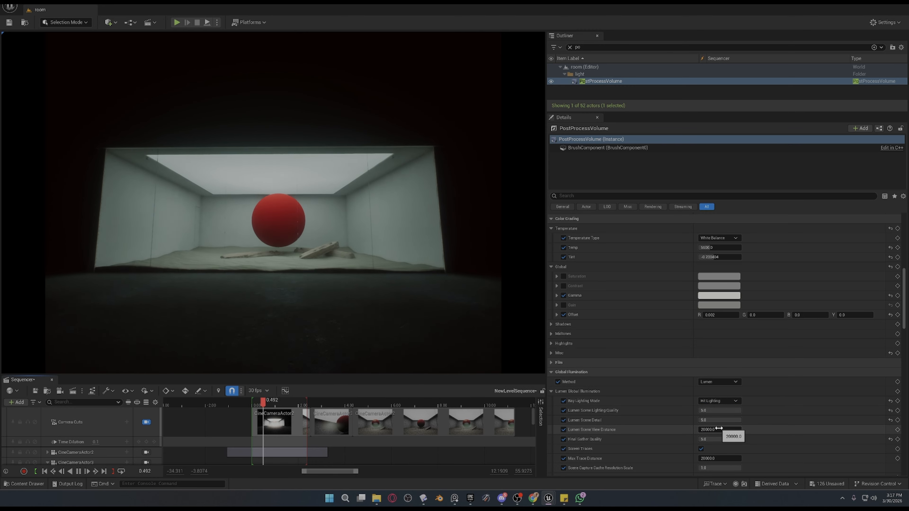
key("space")
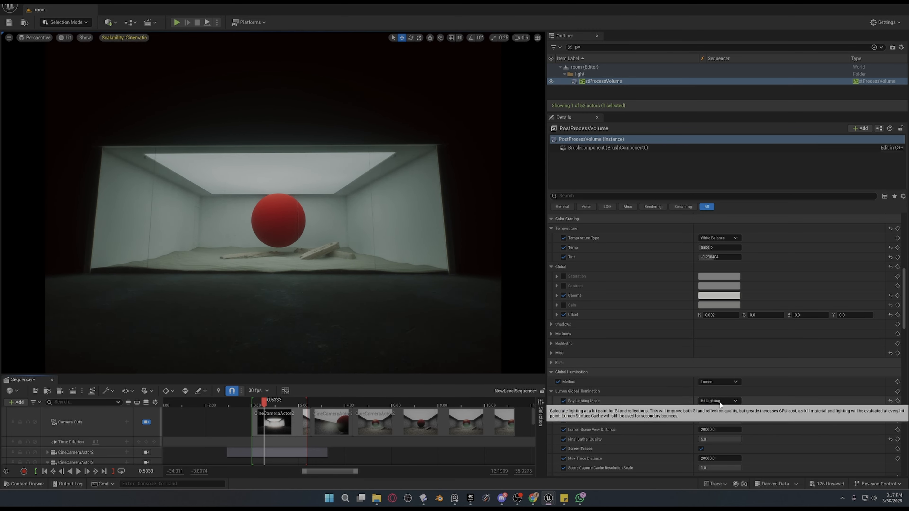
Switch Ray Lighting Mode to Project Default and back to Hit Lighting to compare the room's illumination.
left_click(720, 402)
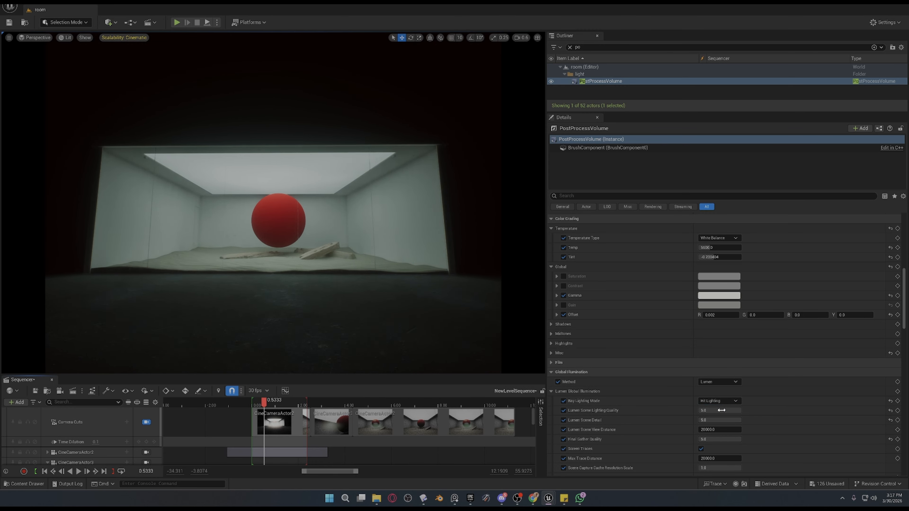
left_click(707, 400)
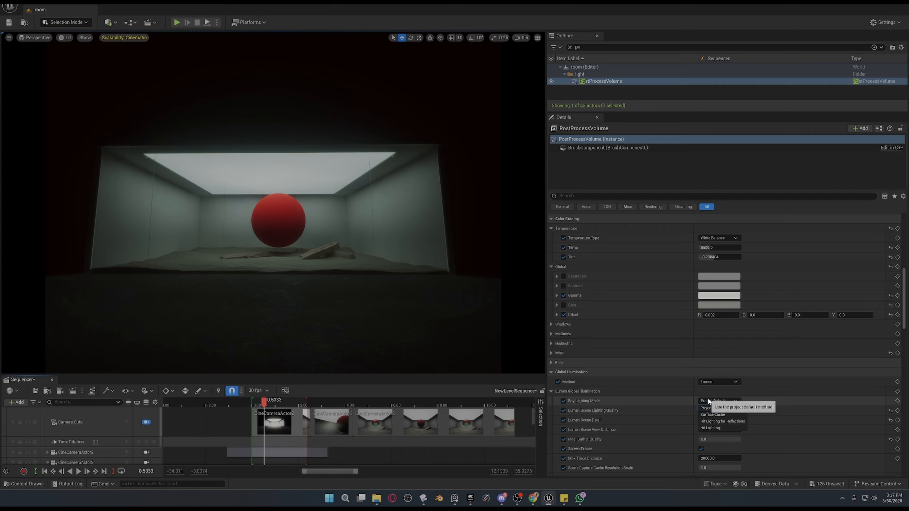
left_click(710, 429)
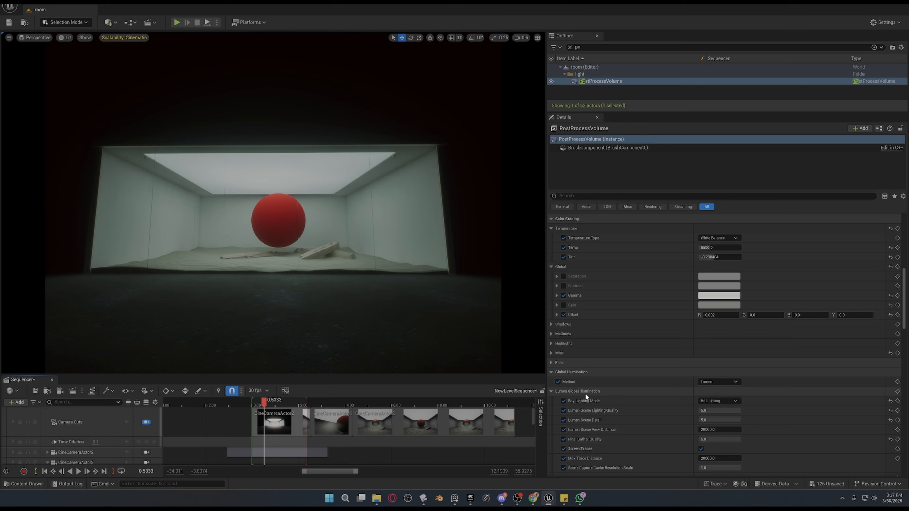
Switch the Final Gather Quality override off and on in the Lumen Global Illumination settings to compare the shot.
scroll(586, 395, "down", 2)
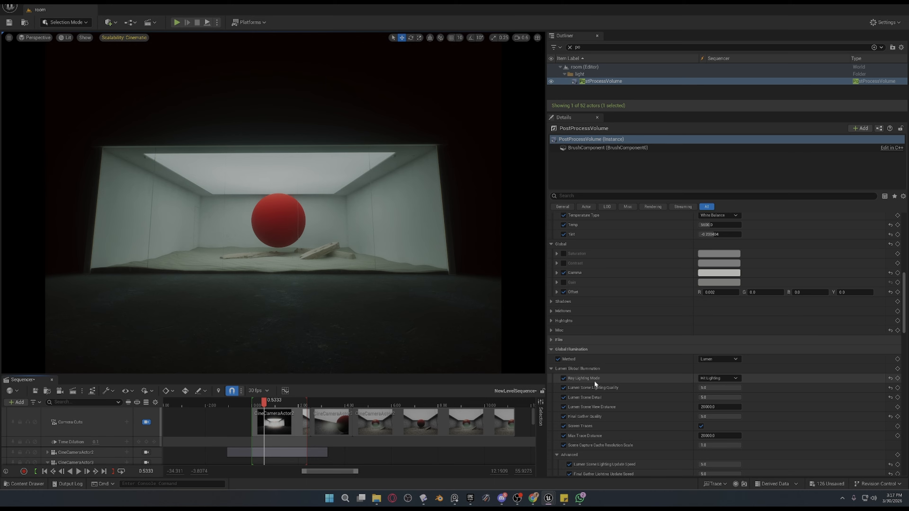
scroll(594, 381, "down", 4)
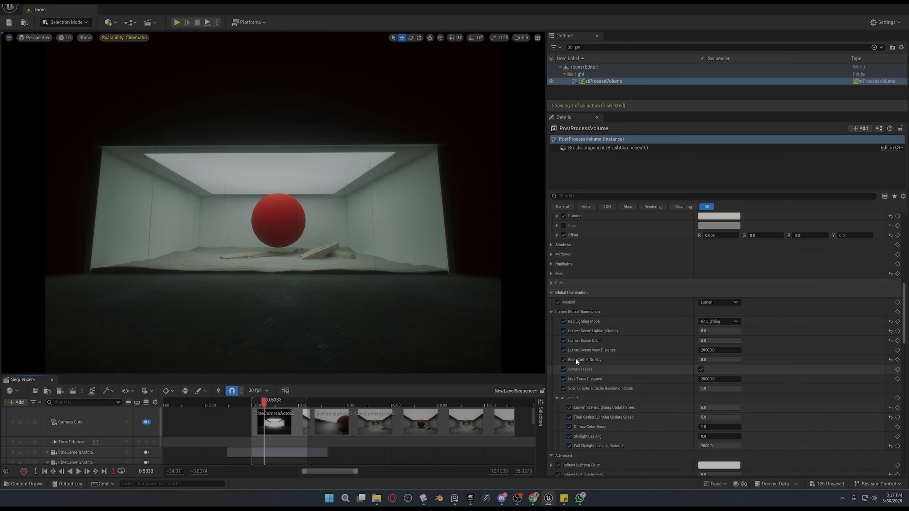
left_click(564, 359)
left_click(563, 360)
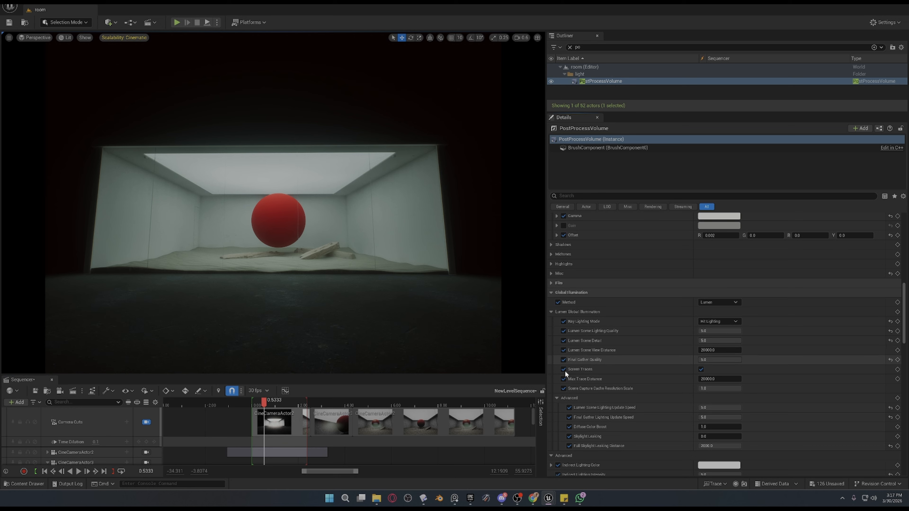
Open the color picker for Indirect Lighting Color in the advanced Global Illumination settings and cancel it without keeping a new color.
scroll(564, 370, "down", 3)
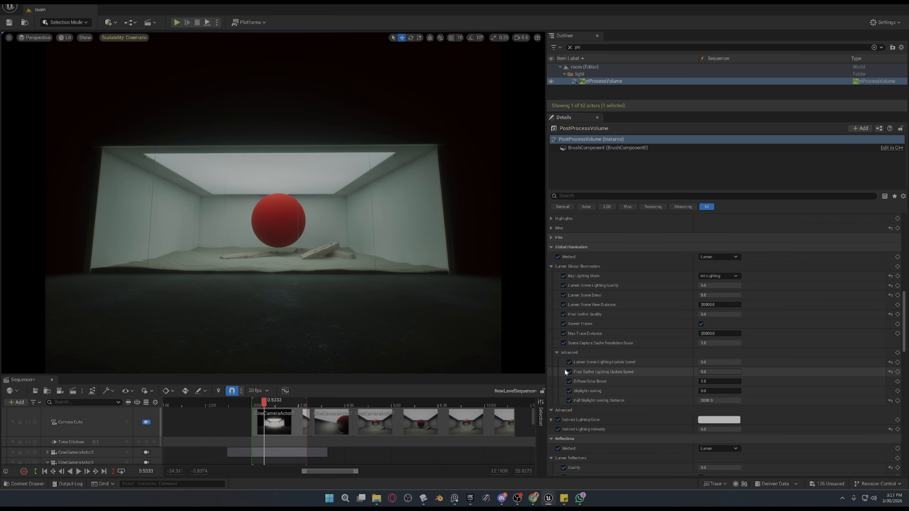
scroll(557, 397, "down", 2)
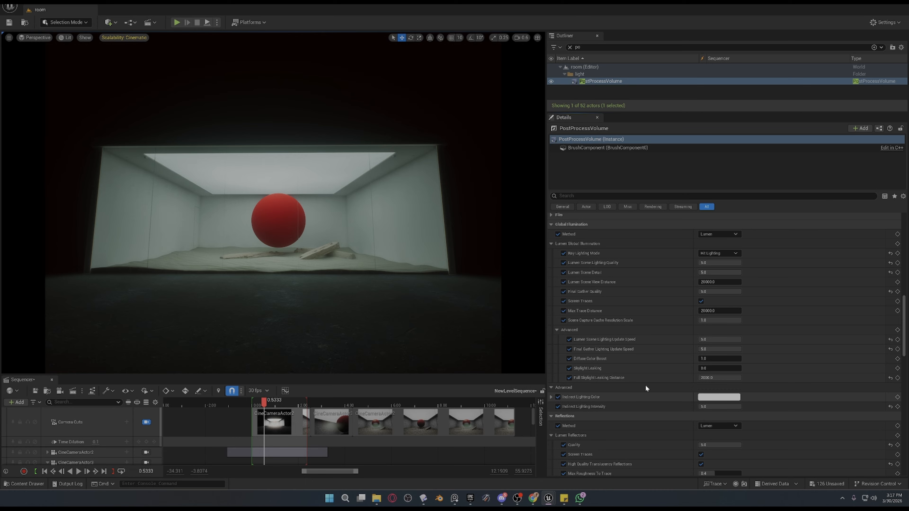
left_click(708, 397)
left_click_drag(724, 361, 809, 401)
left_click(840, 475)
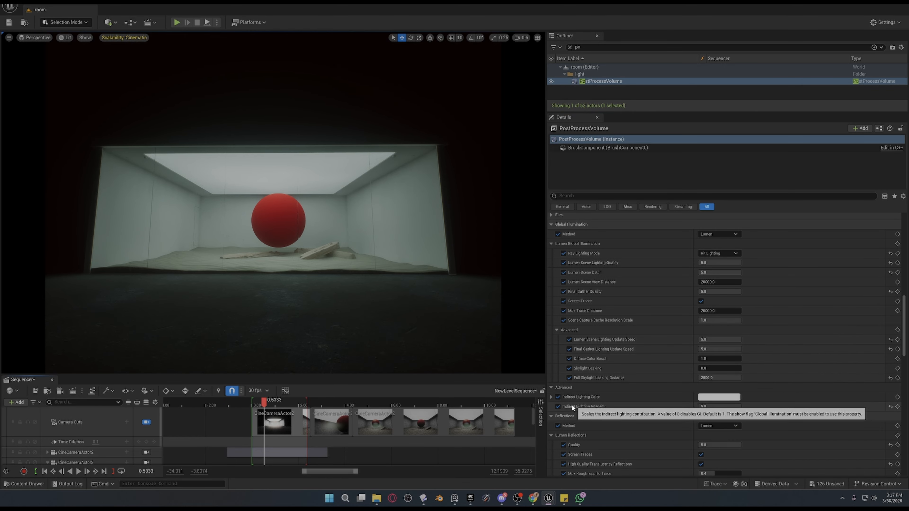
Toggle the Reflections Method override off and on to compare its effect on the scene.
scroll(561, 403, "down", 1)
left_click(559, 403)
left_click(559, 403)
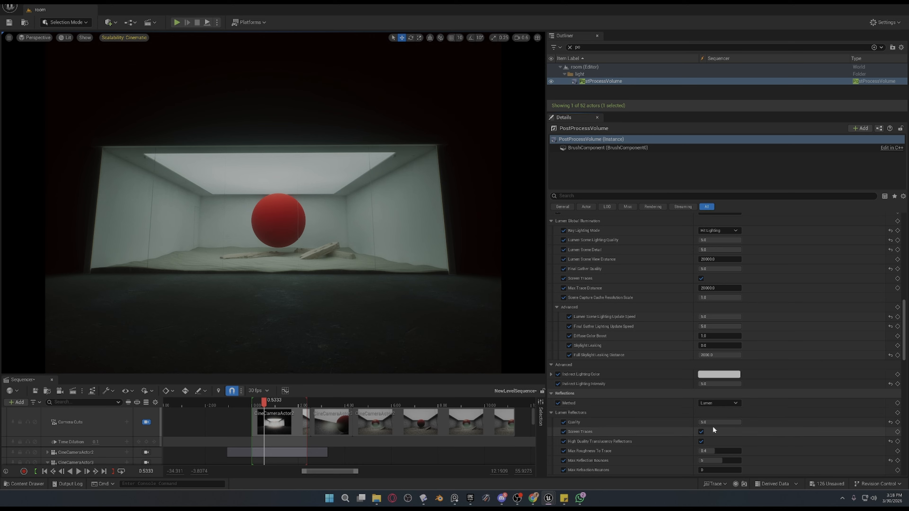
Try a lower Lumen Reflections Quality, undo the change, and toggle the reflections' Screen Traces option.
left_click_drag(712, 423, 696, 423)
key("ctrl+z")
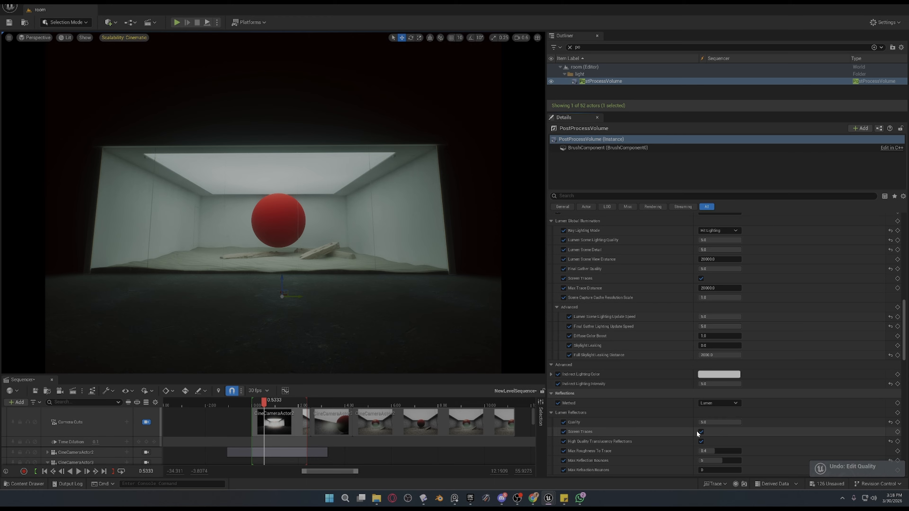
left_click(701, 432)
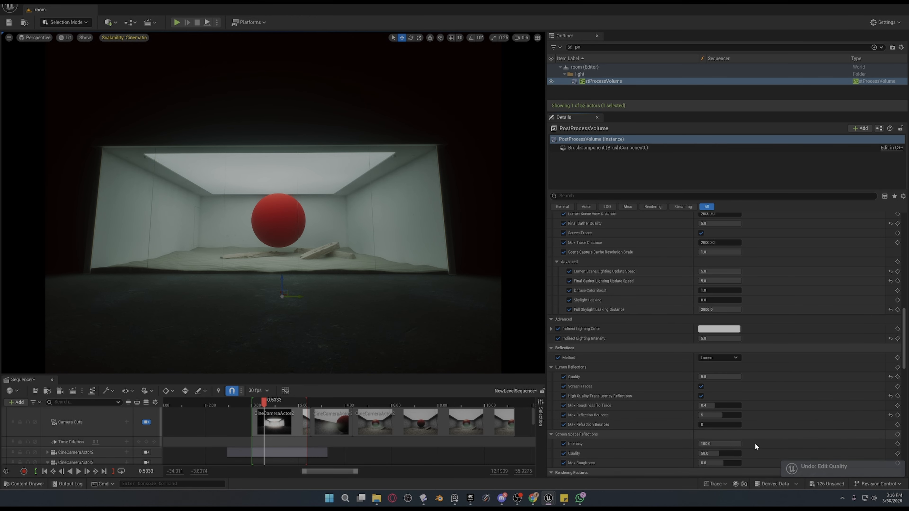
Look through the Reflections and Rendering Features settings, including Ray Tracing Ambient Occlusion, down to the translucency options.
scroll(755, 443, "down", 3)
left_click(551, 336)
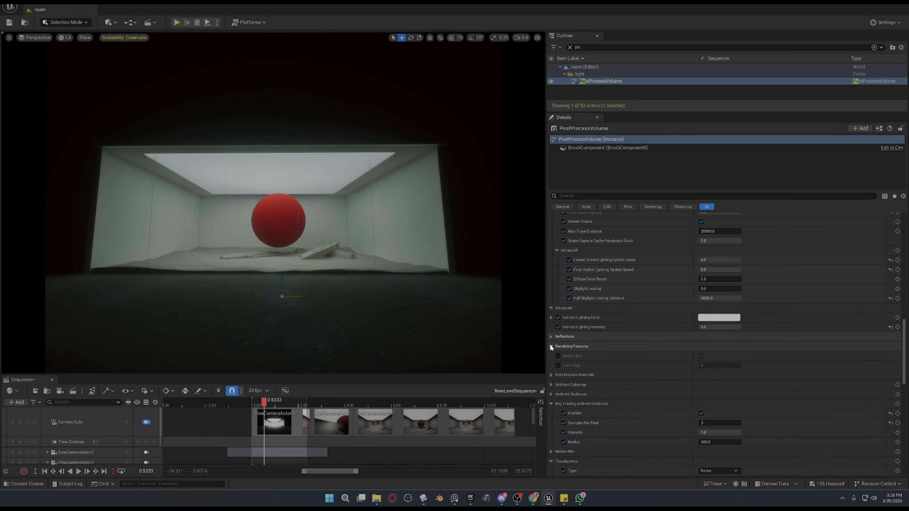
left_click(552, 337)
scroll(575, 358, "down", 3)
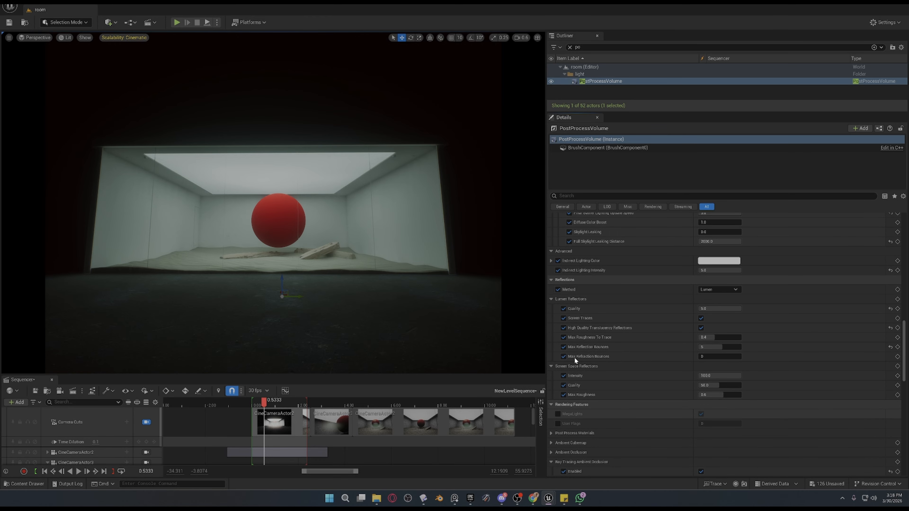
scroll(570, 414, "down", 2)
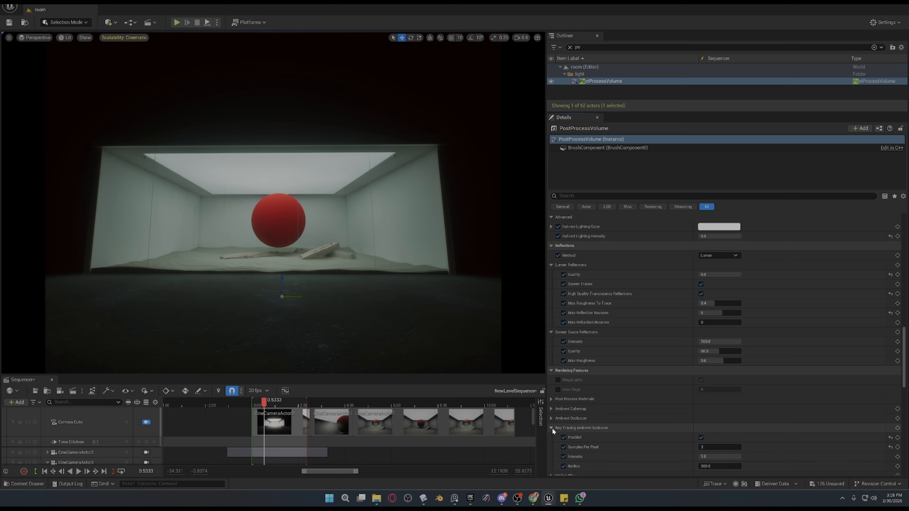
scroll(552, 428, "down", 2)
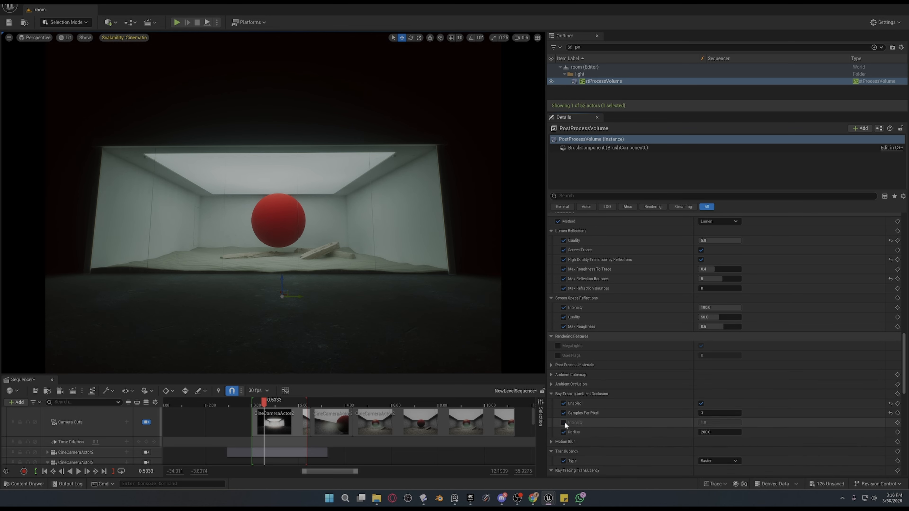
scroll(565, 432, "down", 2)
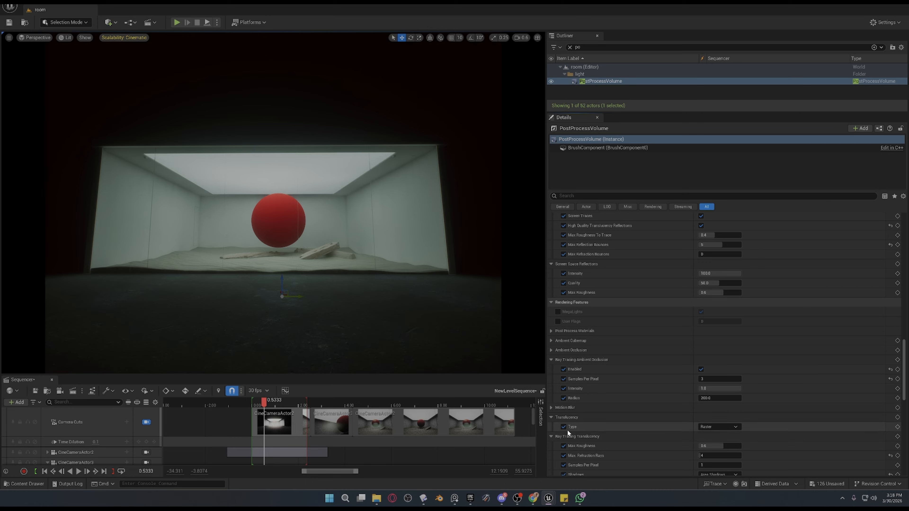
Toggle the Translucency Type and Ray Tracing Translucency Samples Per Pixel overrides off and on to compare the scene.
left_click(564, 428)
left_click(564, 428)
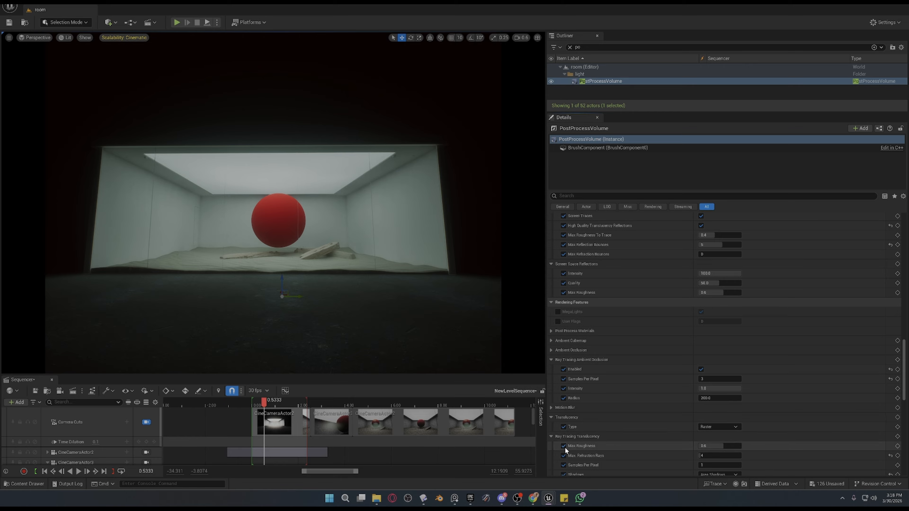
scroll(566, 450, "down", 2)
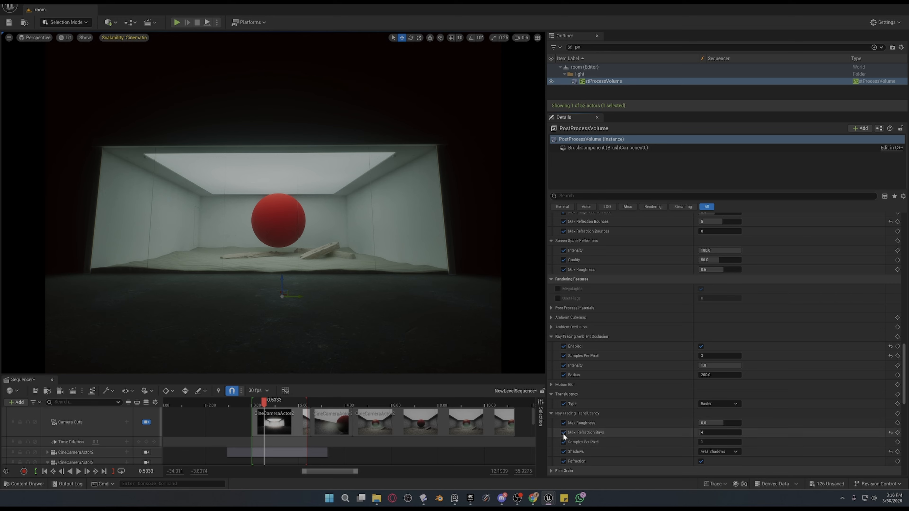
left_click(563, 442)
left_click(565, 404)
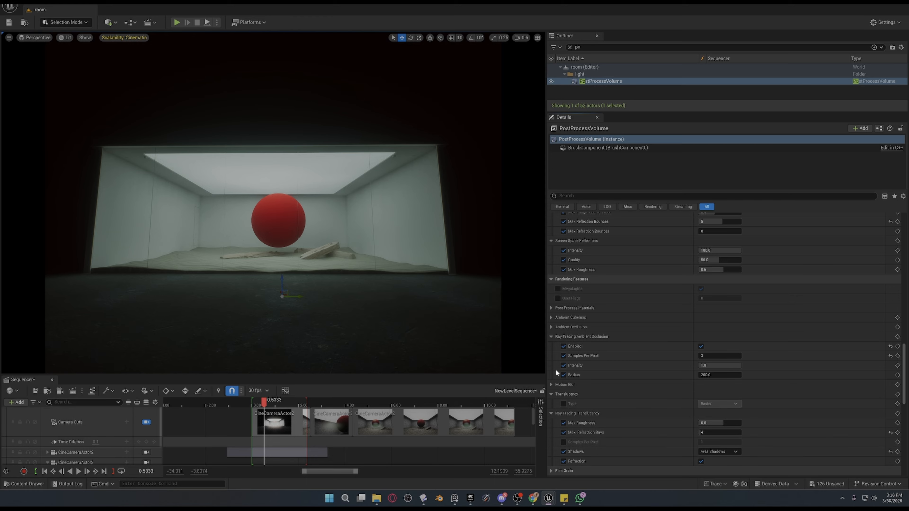
left_click(565, 443)
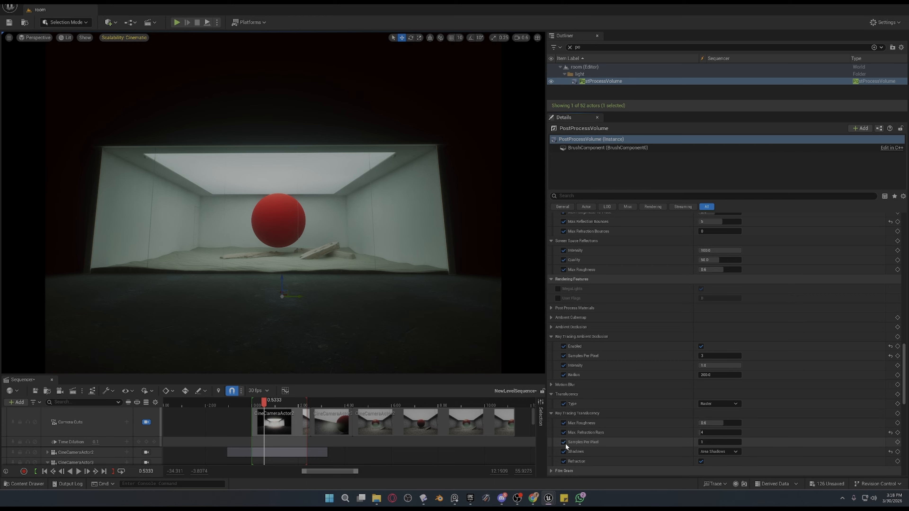
Expand the Film Grain settings, try a higher Film Grain Intensity on a free close-up of the sphere, and undo it.
scroll(574, 444, "down", 2)
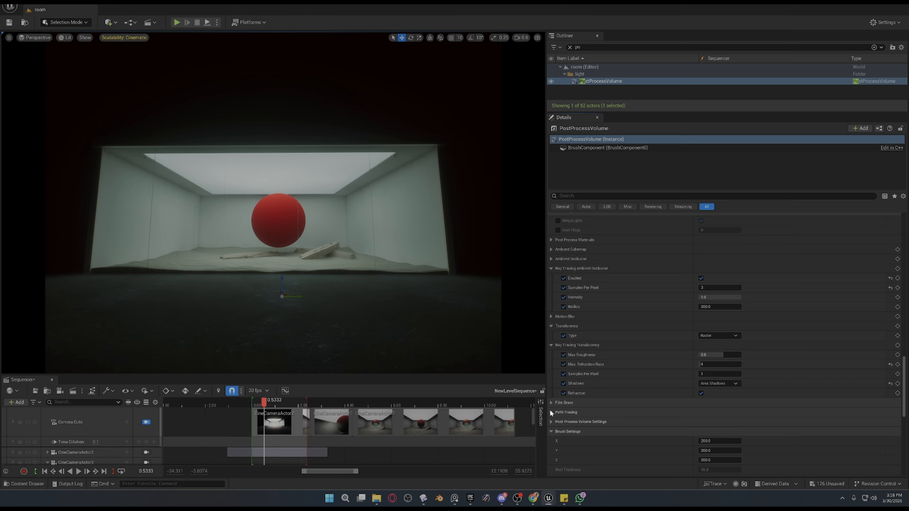
left_click(551, 402)
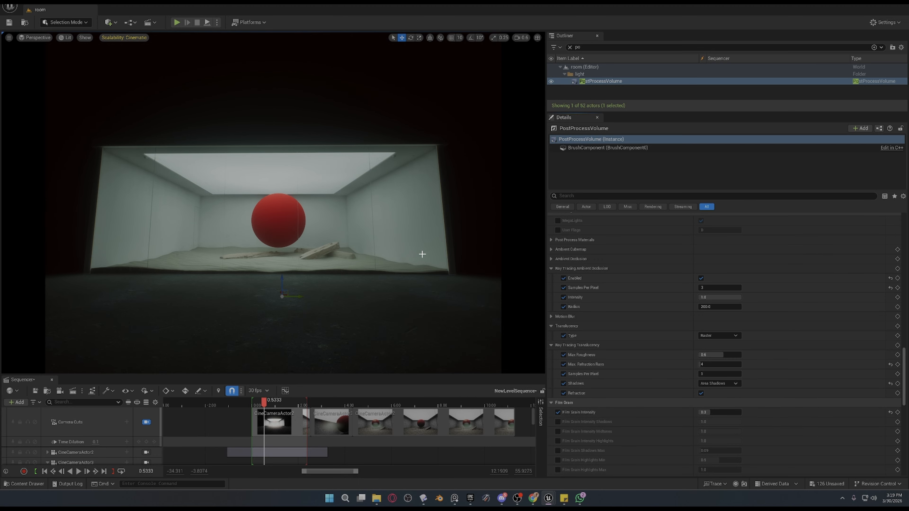
left_click(146, 422)
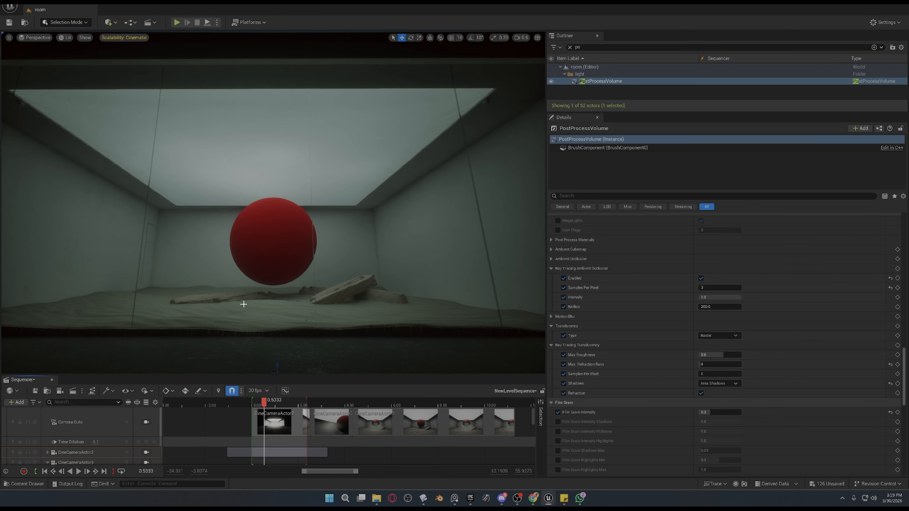
key("w")
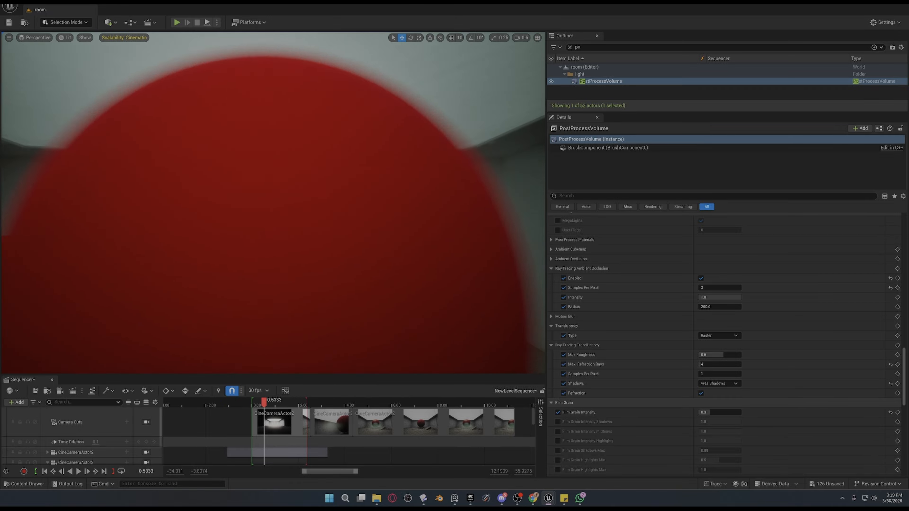
right_click_drag(273, 203, 274, 122)
right_click_drag(274, 203, 244, 307)
key("w")
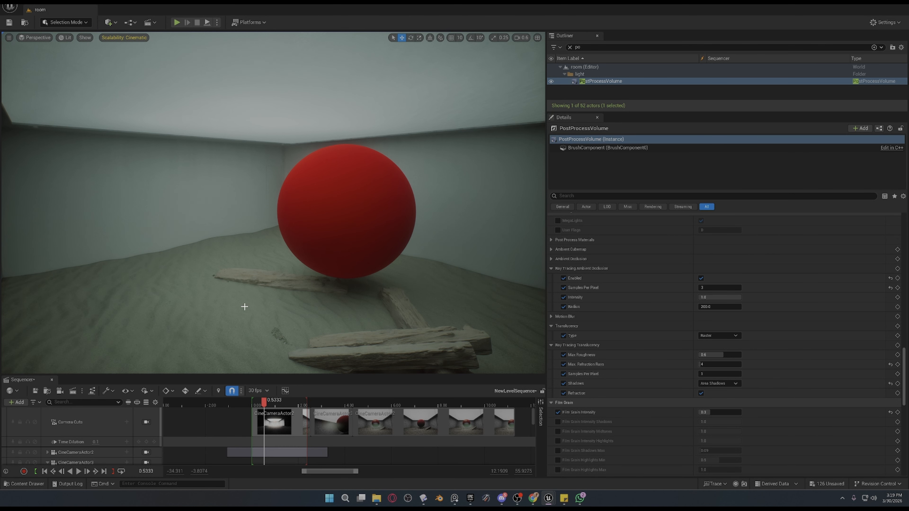
left_click_drag(717, 413, 742, 413)
key("ctrl+z")
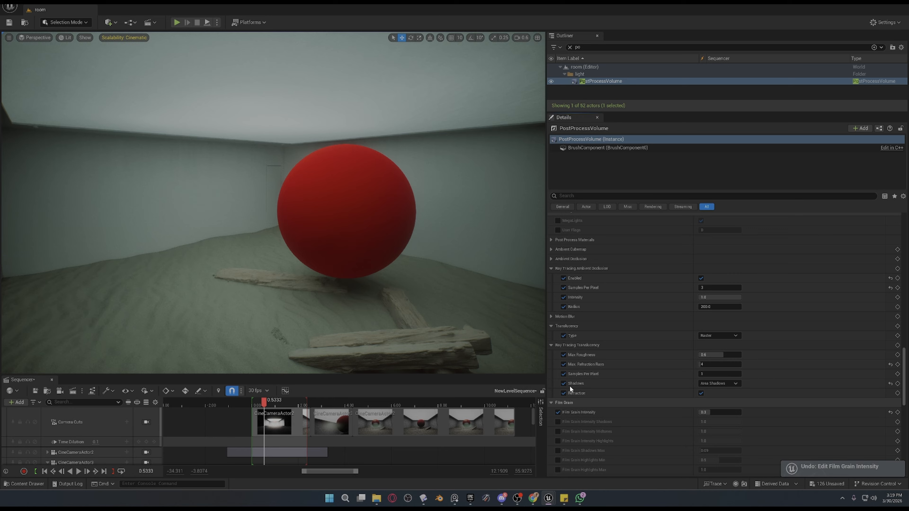
Review the volume's remaining settings below Film Grain, and hide and reshow the PostProcessVolume to compare the scene.
scroll(570, 386, "down", 6)
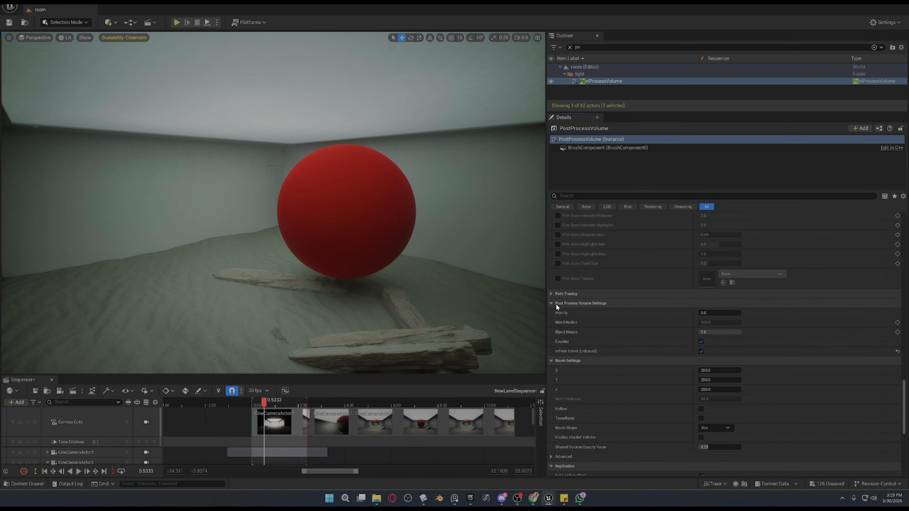
scroll(608, 404, "down", 2)
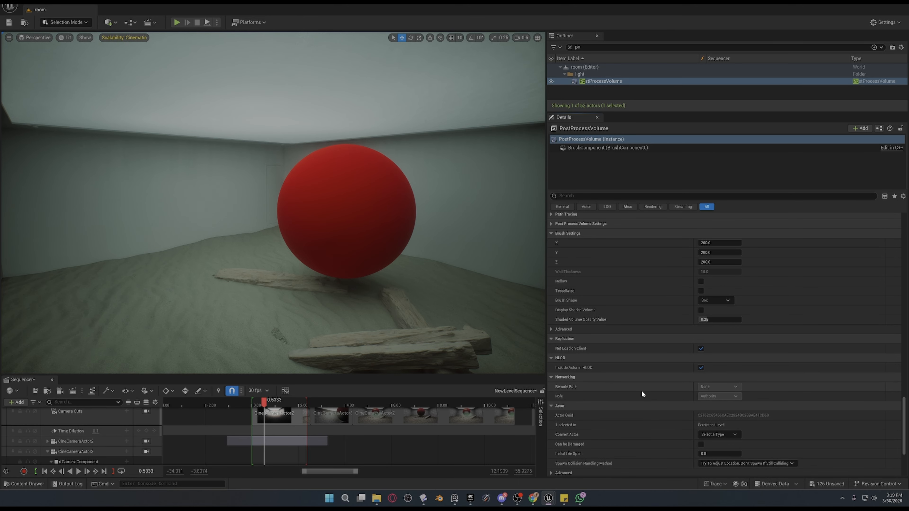
scroll(642, 390, "down", 4)
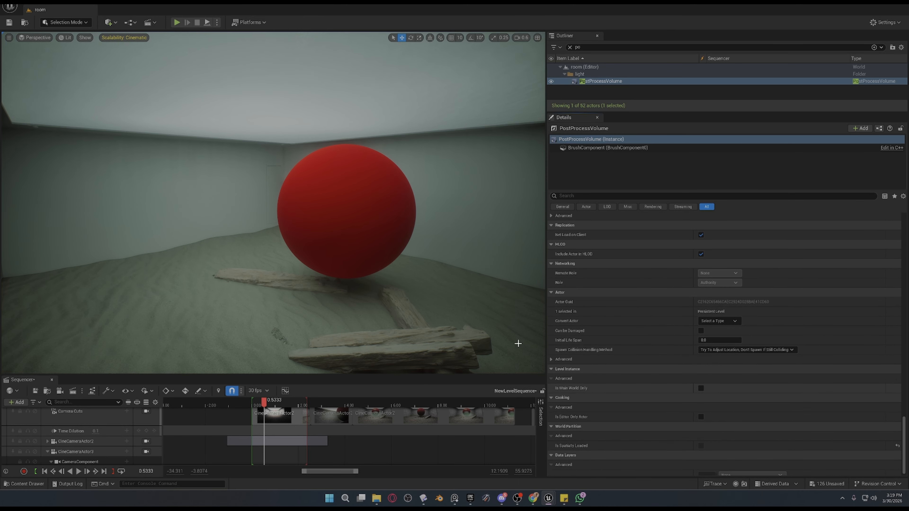
left_click(552, 81)
left_click(552, 82)
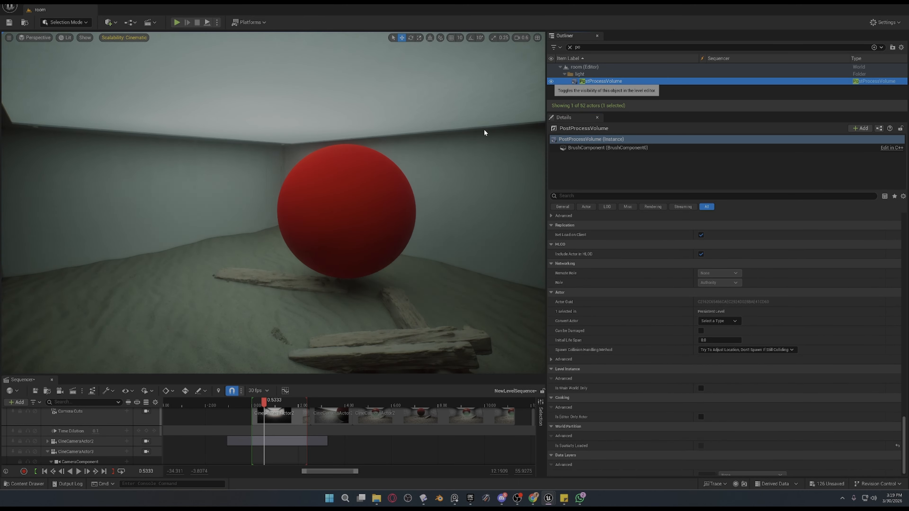
Select the ceiling rect light above the red sphere inside the room.
right_click_drag(429, 161, 476, 158)
key("s")
key("a")
right_click_drag(54, 371, 3, 345)
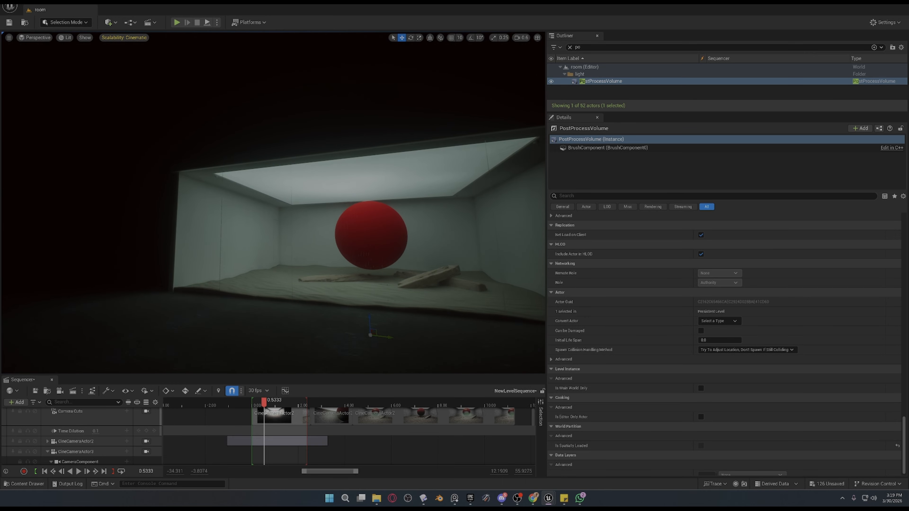
mouse_move(255, 256)
right_mouse_down()
mouse_move(304, 258)
mouse_move(255, 256)
right_mouse_up()
key("w")
mouse_move(306, 214)
right_mouse_down()
mouse_move(258, 220)
mouse_move(306, 214)
right_mouse_up()
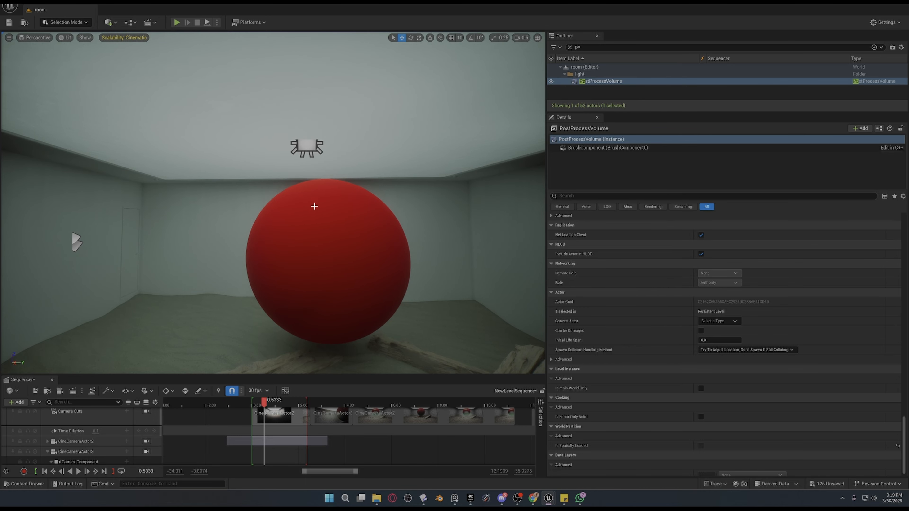
left_click(309, 157)
key("w")
right_click_drag(309, 157, 359, 222)
left_click(318, 158)
key("s")
key("w")
Filter the rect light's properties by "ray" to find its ray tracing options.
scroll(627, 244, "up", 10)
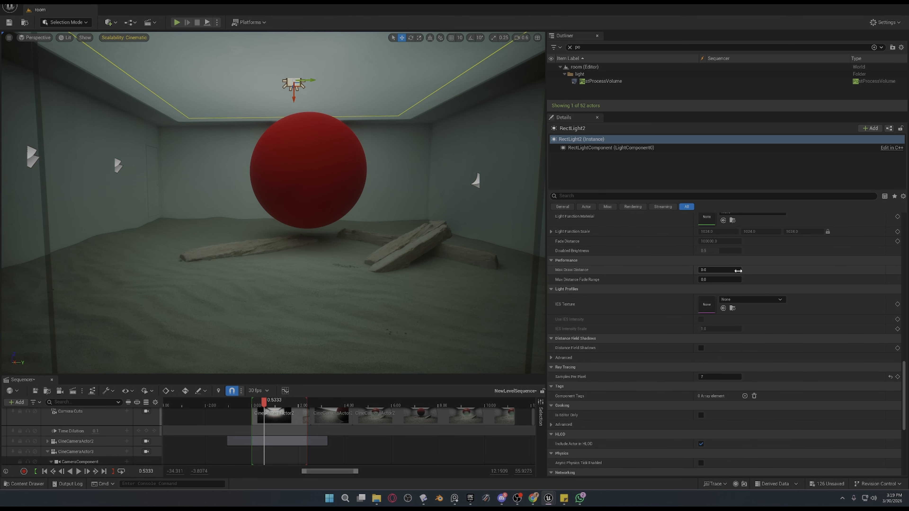
scroll(739, 274, "up", 5)
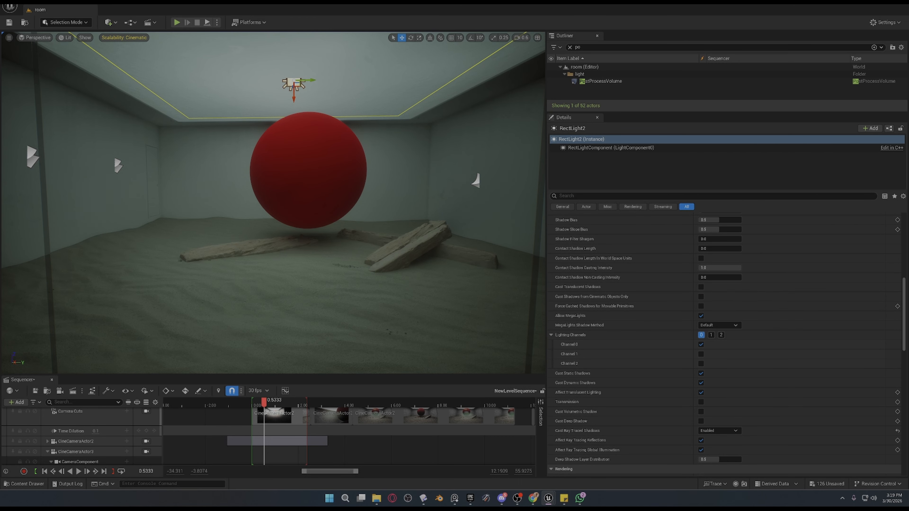
left_click_drag(904, 312, 886, 196)
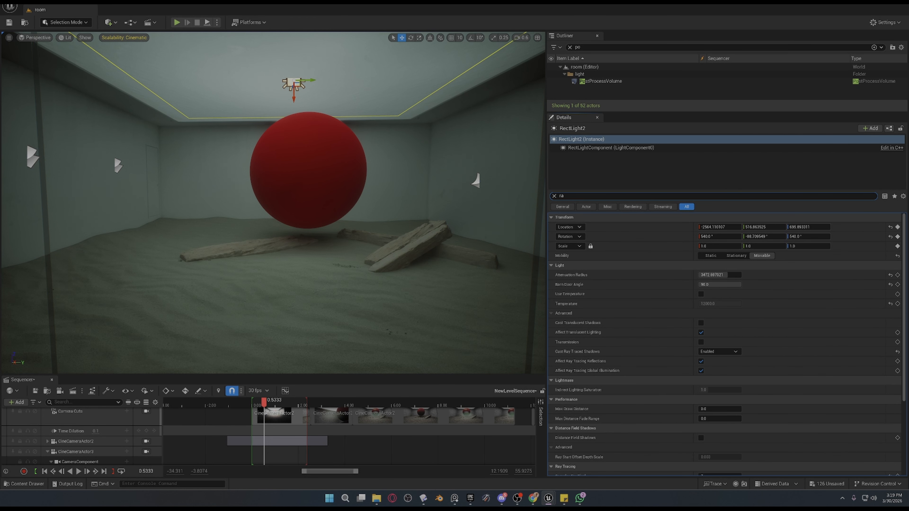
type("ay")
Try Cast Ray Traced Shadows as Disabled and Use Project Setting, and reset the rect light's Samples Per Pixel to default.
left_click(718, 237)
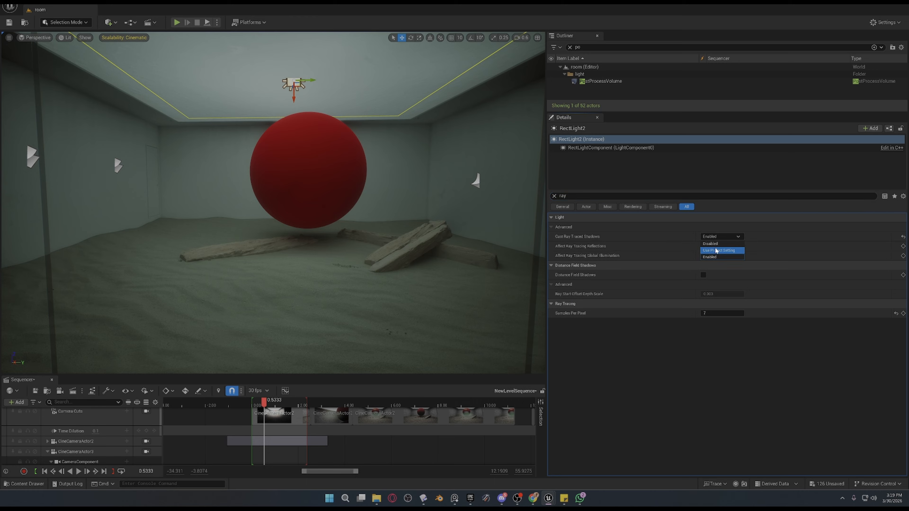
left_click(716, 244)
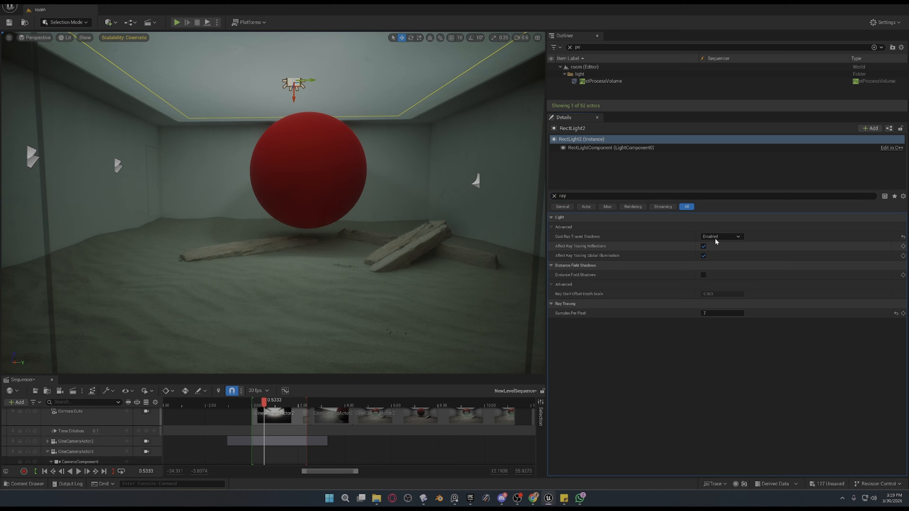
left_click(715, 238)
left_click(715, 250)
left_click(897, 313)
Take the bright ceiling lighting out of the view to isolate the rect light's shadows, and reselect the rect light.
right_click_drag(308, 201, 391, 202)
left_click(416, 237)
key("Delete")
left_click(342, 162)
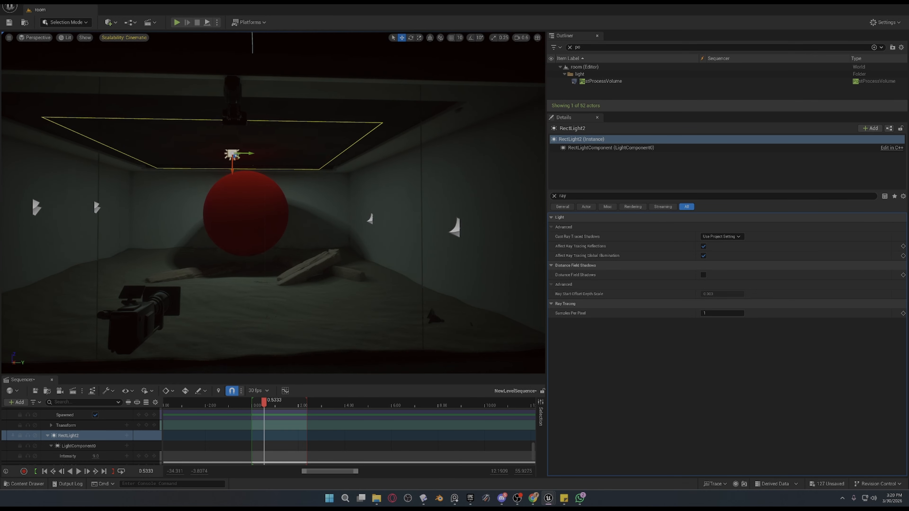
Compare the rect light's Cast Ray Traced Shadows options and leave it on Enabled.
left_click(717, 236)
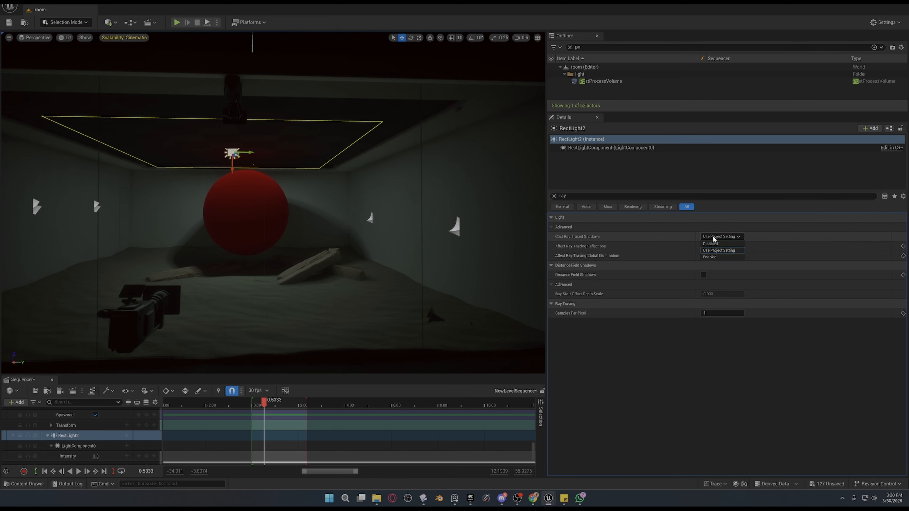
left_click(724, 257)
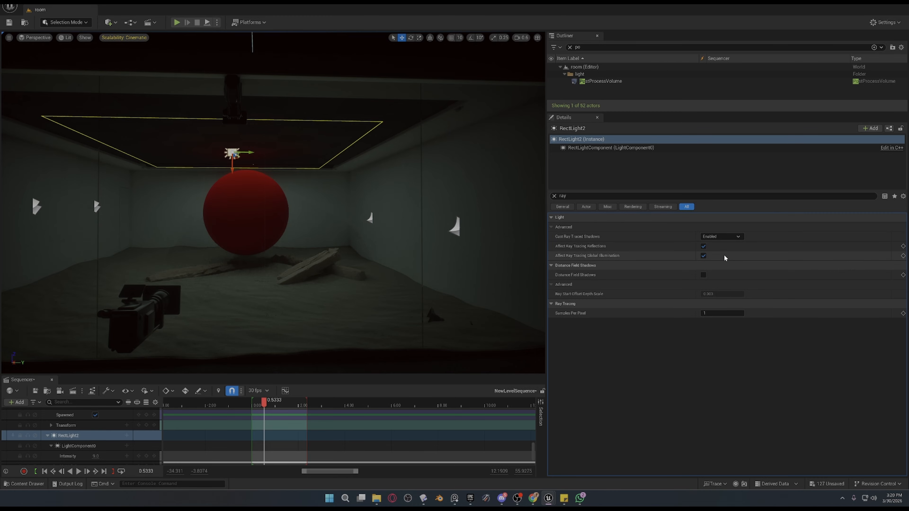
left_click(726, 238)
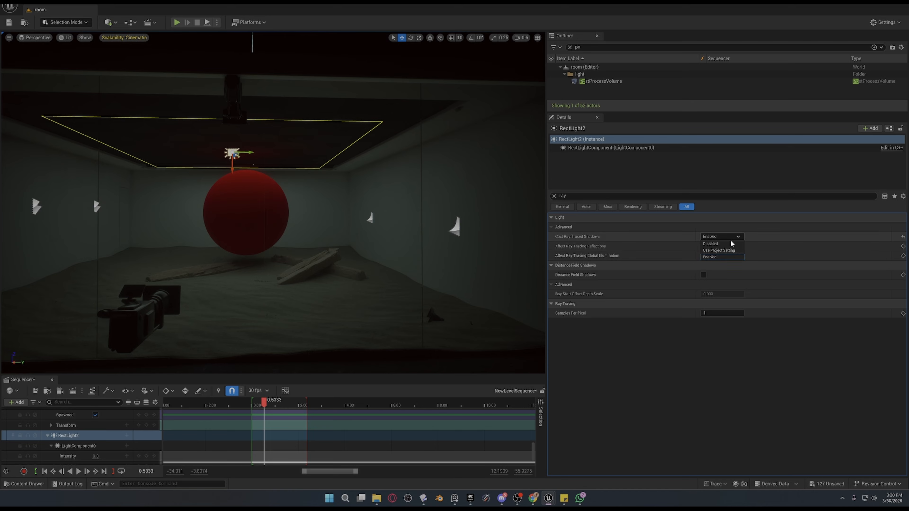
left_click(730, 245)
left_click(726, 237)
left_click(722, 249)
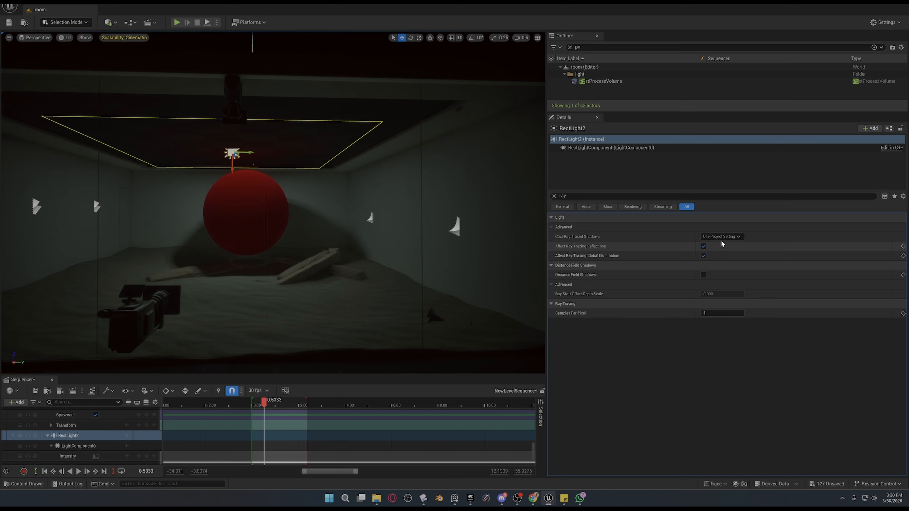
left_click(721, 238)
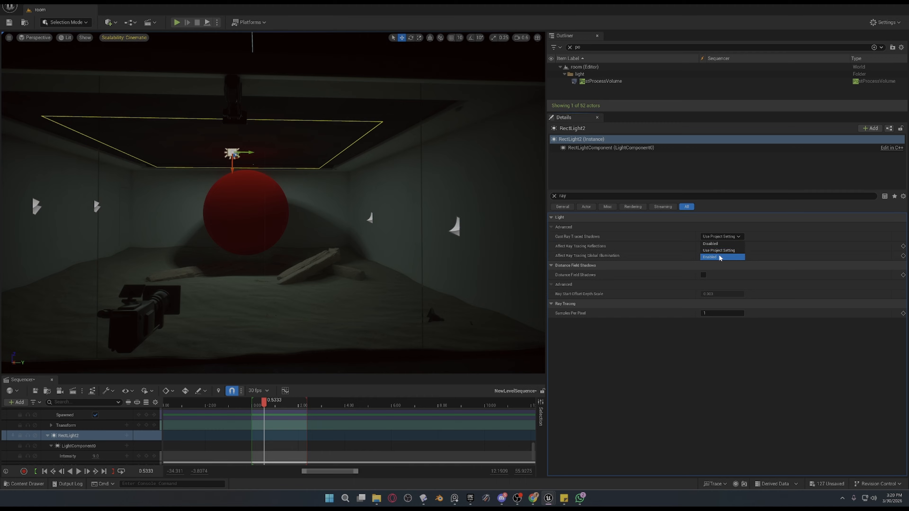
left_click(719, 255)
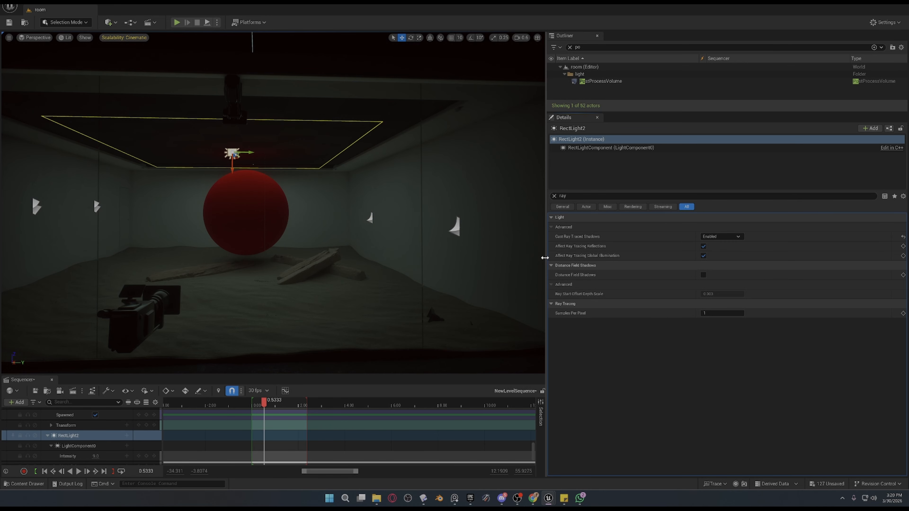
Examine the ray traced shadows up close around the sphere, the rocks and the room walls.
right_click_drag(516, 251, 467, 262)
key("w")
key("w")
key("s")
key("s")
key("w")
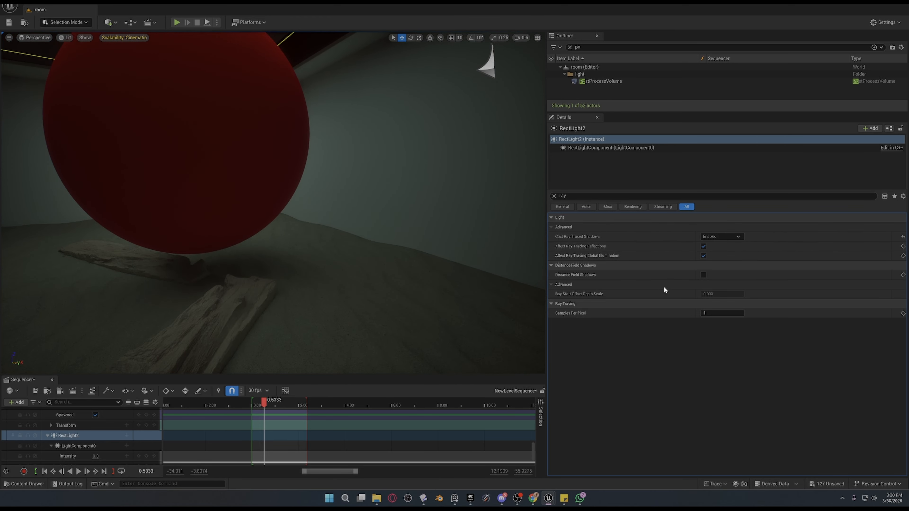
right_click_drag(498, 269, 483, 249)
right_click_drag(233, 186, 242, 122)
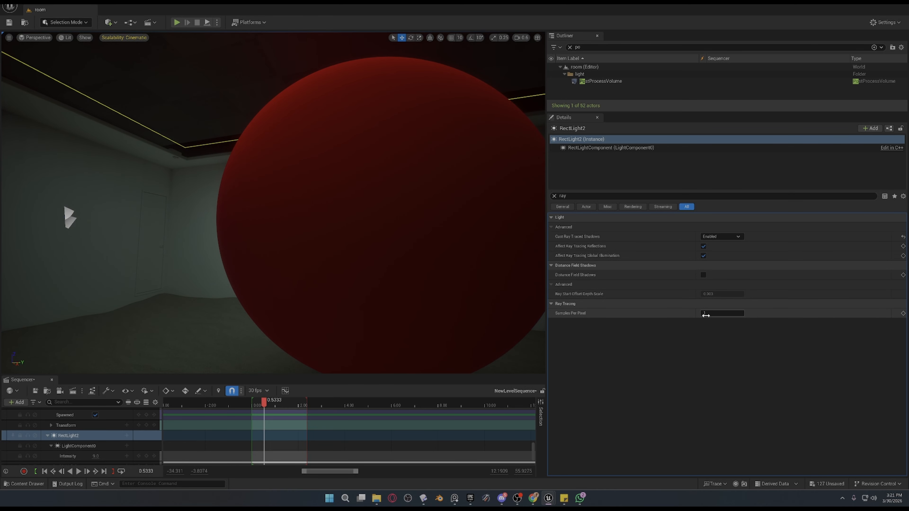
Set the rect light's ray tracing Samples Per Pixel to 5 and inspect the shading around the sphere and light.
type("5")
key("Return")
key("s")
right_click_drag(335, 217, 381, 176)
key("w")
key("d")
key("a")
key("s")
mouse_move(466, 230)
right_mouse_down()
mouse_move(480, 239)
mouse_move(478, 220)
right_mouse_up()
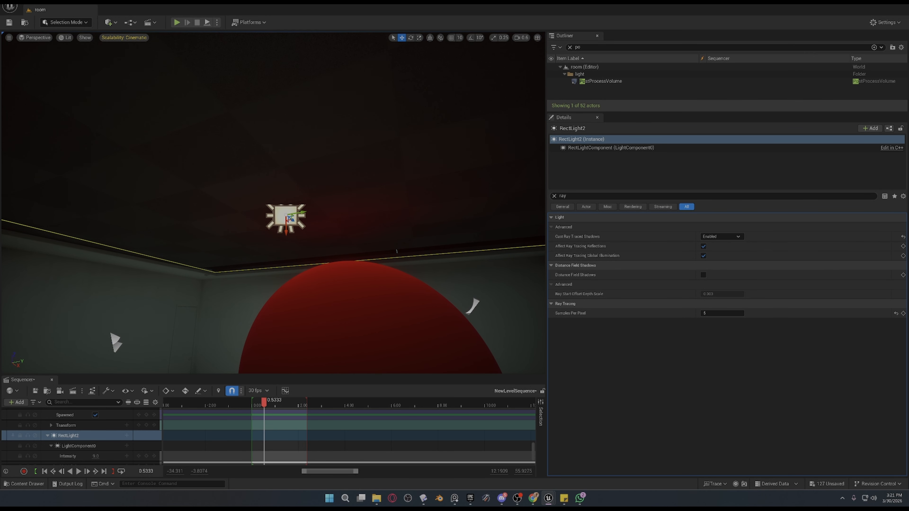
key("s")
right_click_drag(478, 219, 480, 265)
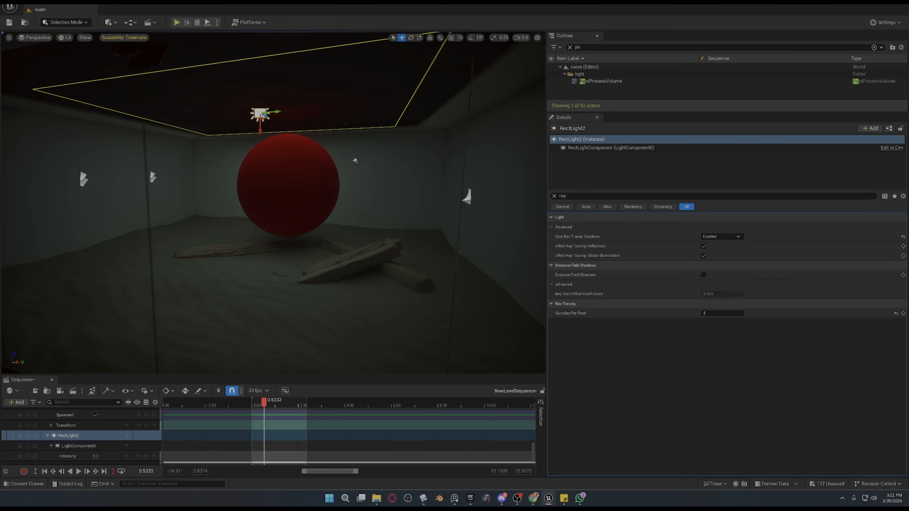
Unhide the hidden scene elements to bring back the bright ceiling lighting over the sphere.
right_click_drag(425, 264, 427, 248)
key("ctrl+h")
key("w")
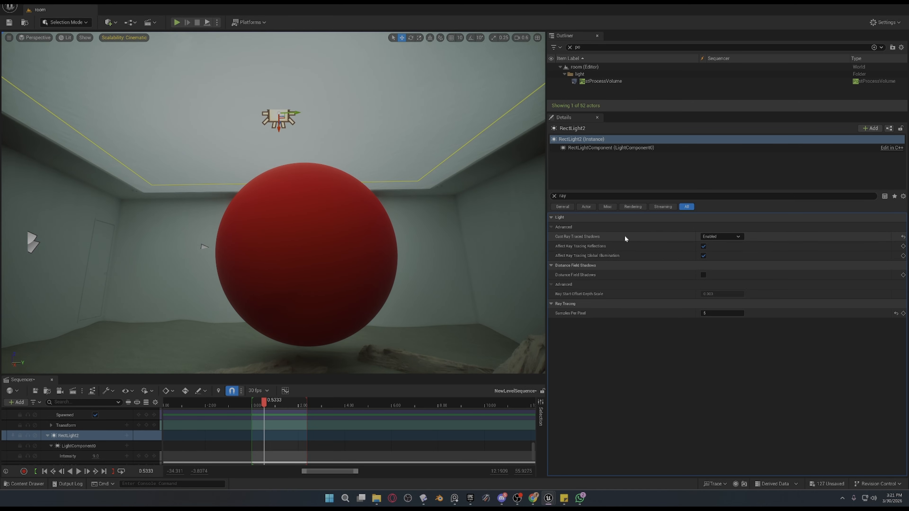
Clear the rect light's property filter to show all its settings, and look over the fully lit room.
left_click(554, 197)
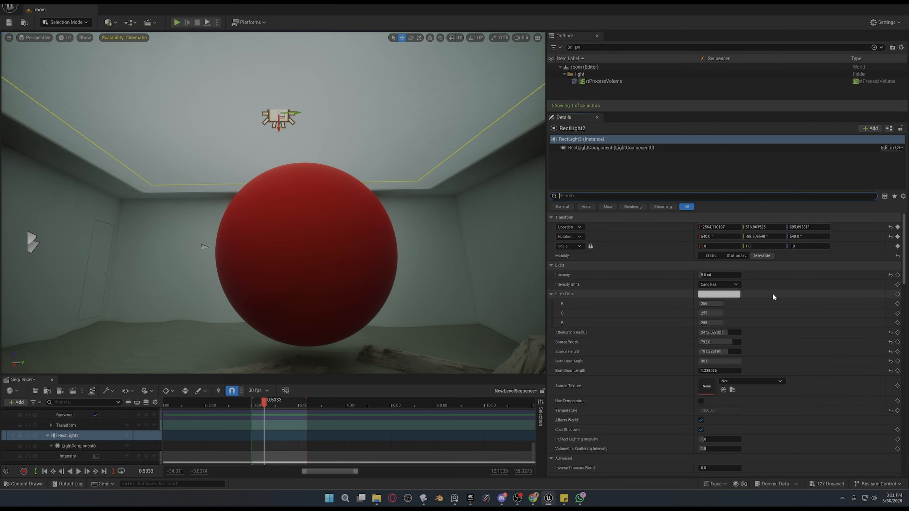
key("w")
mouse_move(323, 223)
right_mouse_down()
mouse_move(294, 220)
mouse_move(268, 179)
mouse_move(215, 175)
mouse_move(218, 243)
mouse_move(322, 235)
right_mouse_up()
key("d")
key("w")
right_click_drag(484, 278, 240, 262)
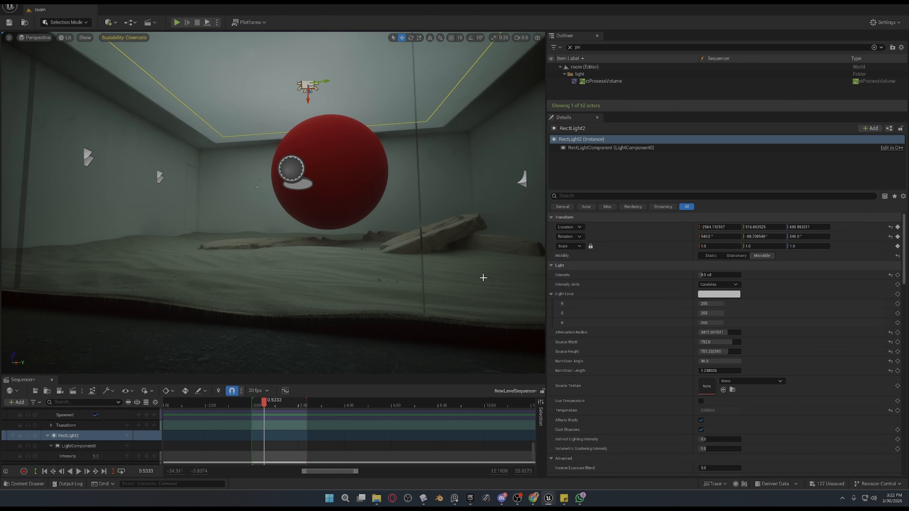